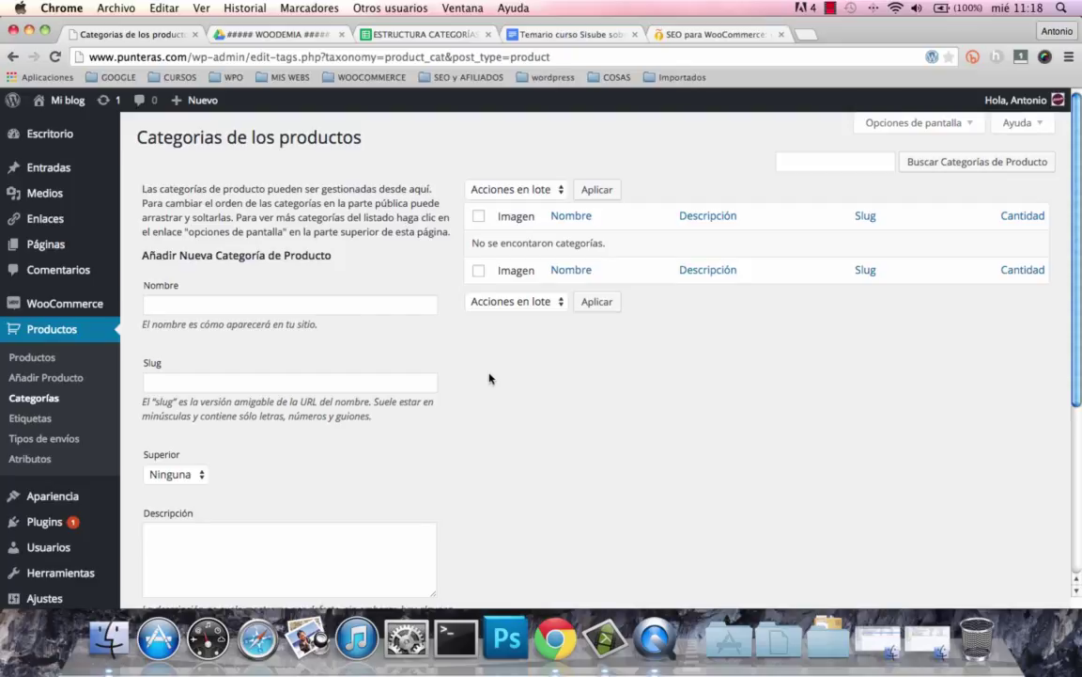
Step: Review the fields of the new product category form and open the ESTRUCTURA CATEGORÍAS PUNTERAS.com spreadsheet
scroll(489, 377, "down", 3)
scroll(488, 378, "down", 2)
scroll(489, 377, "up", 5)
left_click(416, 35)
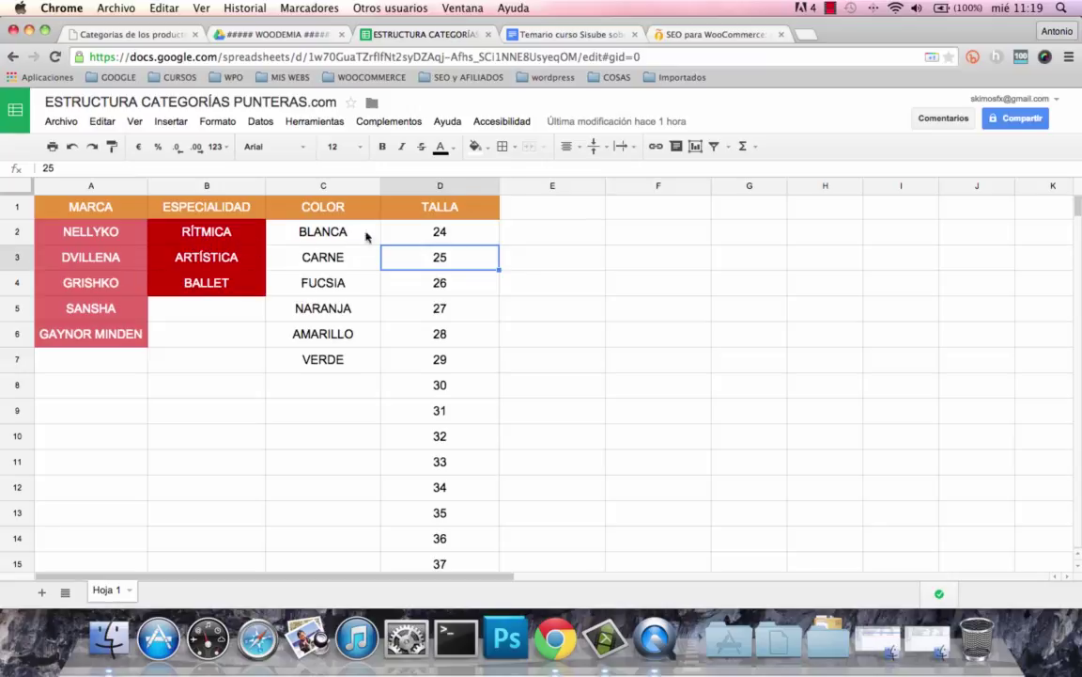
Step: Examine the keyword research table and the category selection section in the SEO para WooCommerce article
left_click(726, 38)
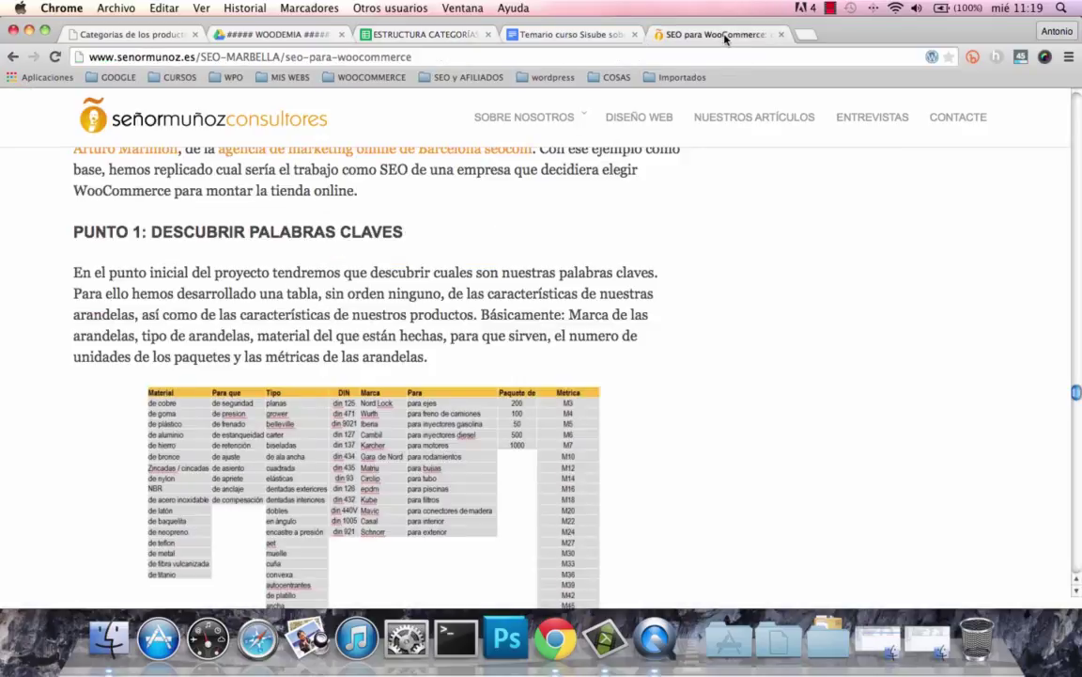
scroll(342, 196, "up", 10)
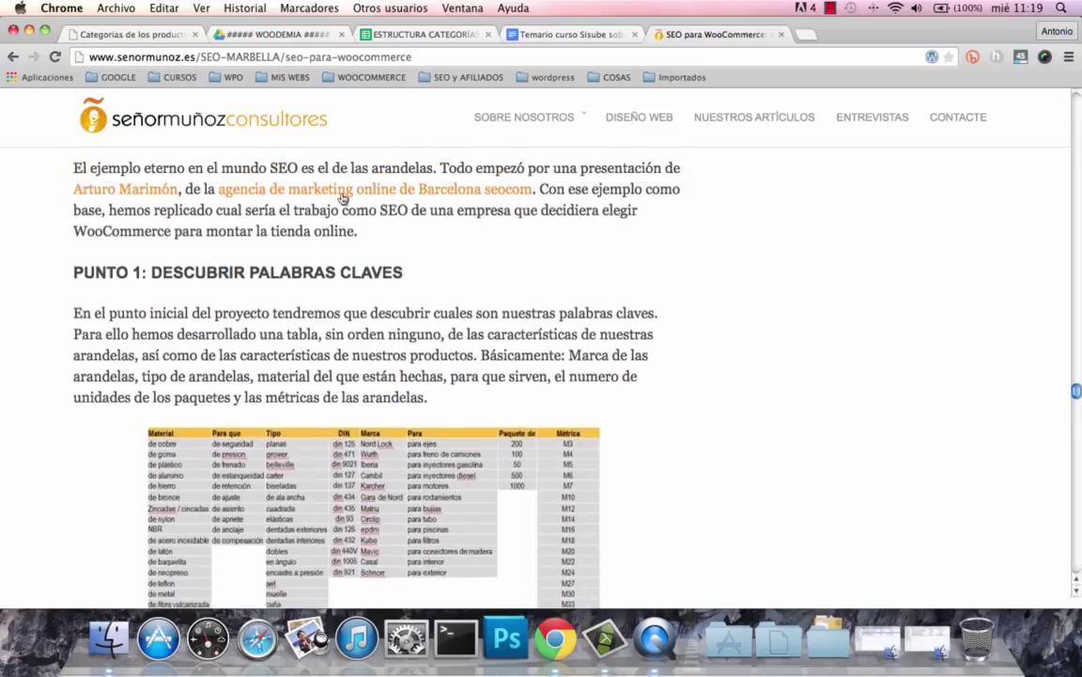
scroll(340, 199, "up", 10)
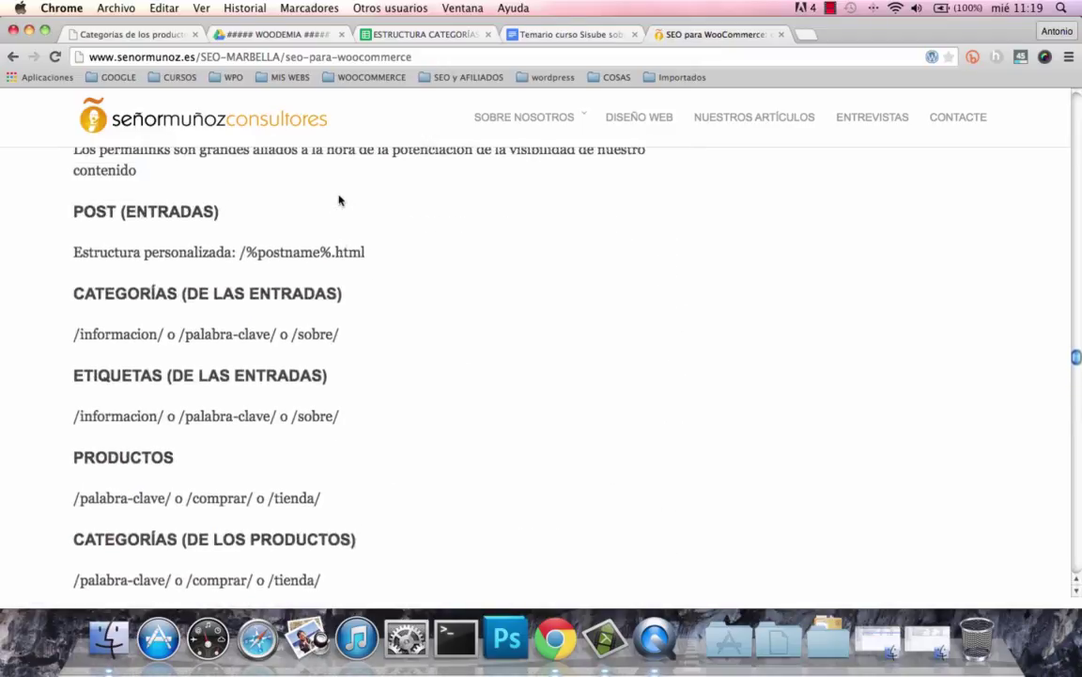
scroll(339, 197, "down", 10)
scroll(340, 197, "down", 10)
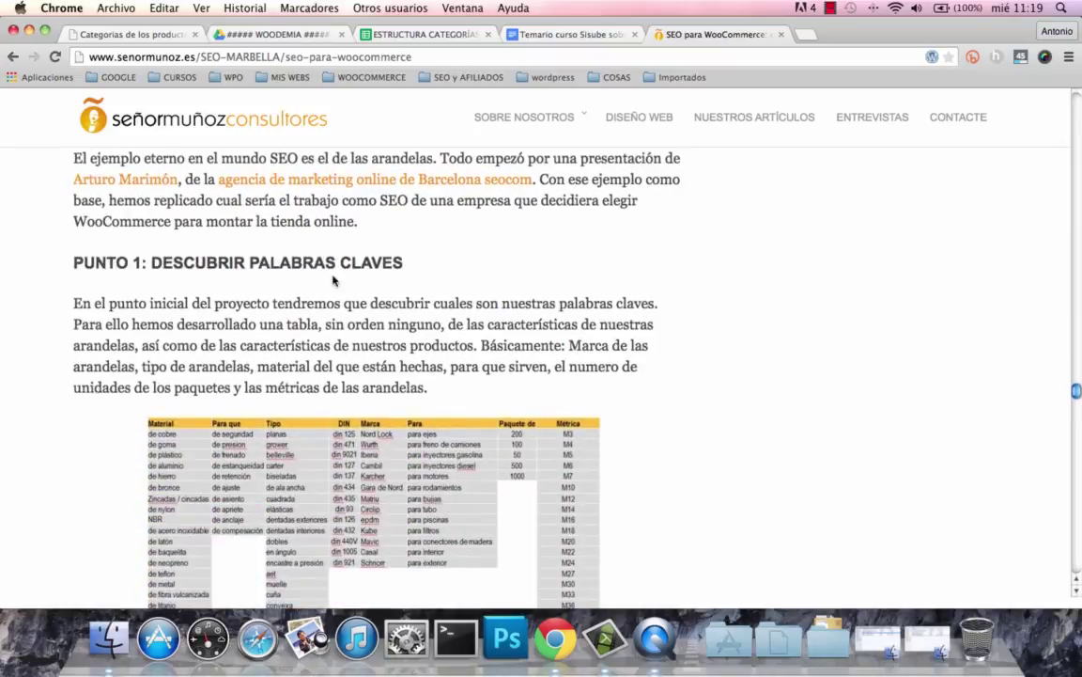
scroll(300, 252, "down", 1)
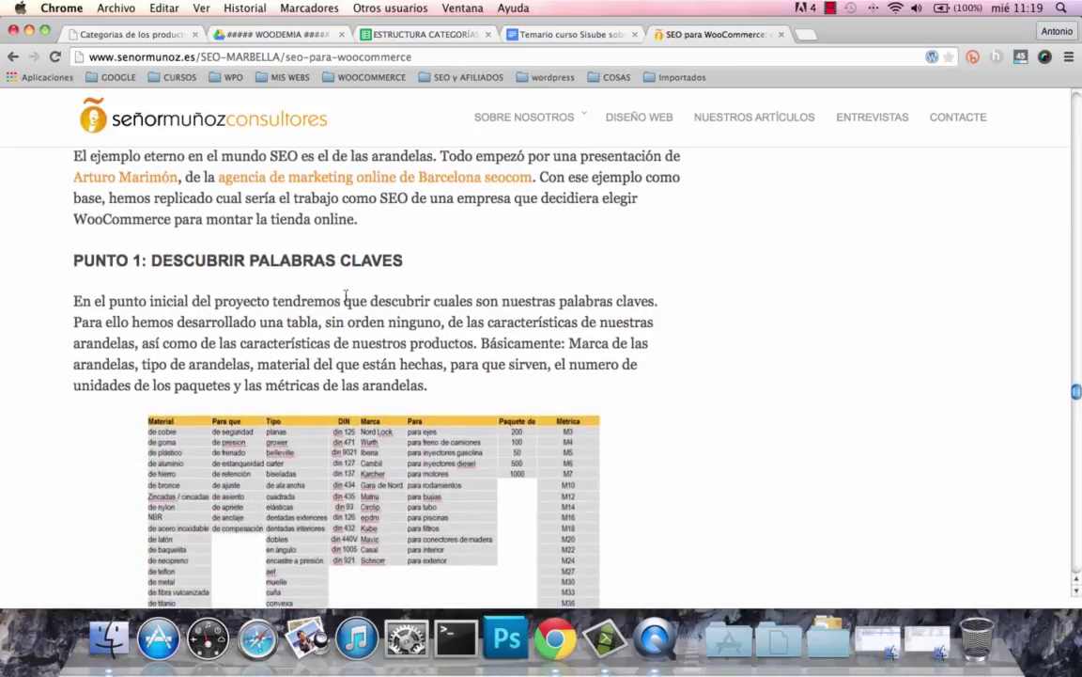
scroll(350, 295, "down", 3)
scroll(448, 286, "down", 6)
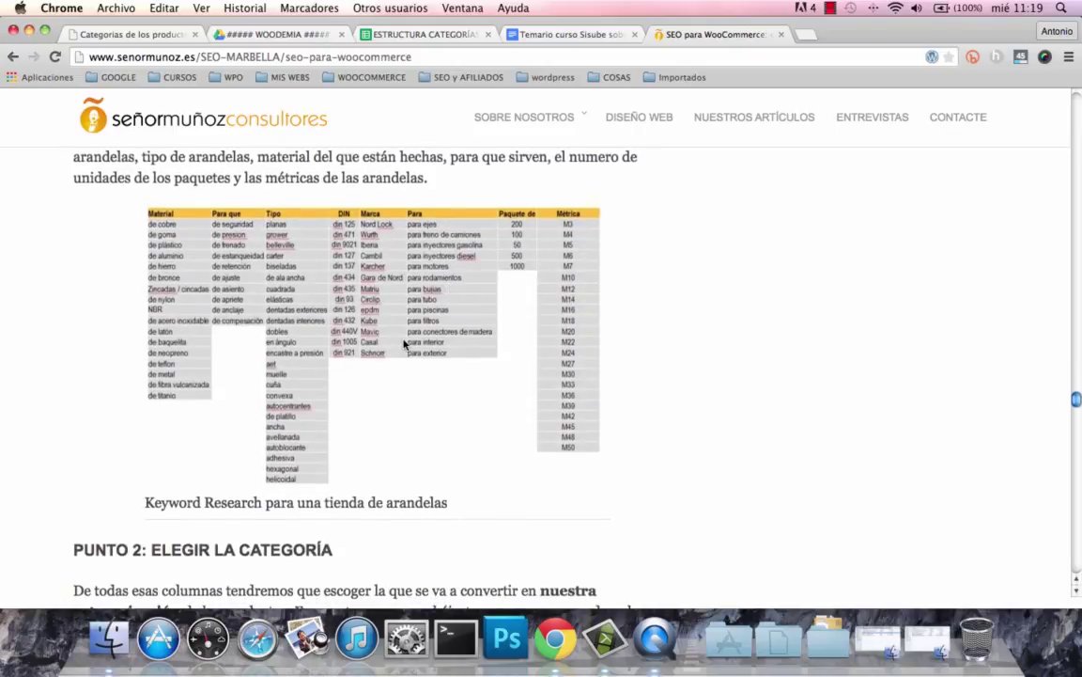
scroll(405, 343, "up", 1)
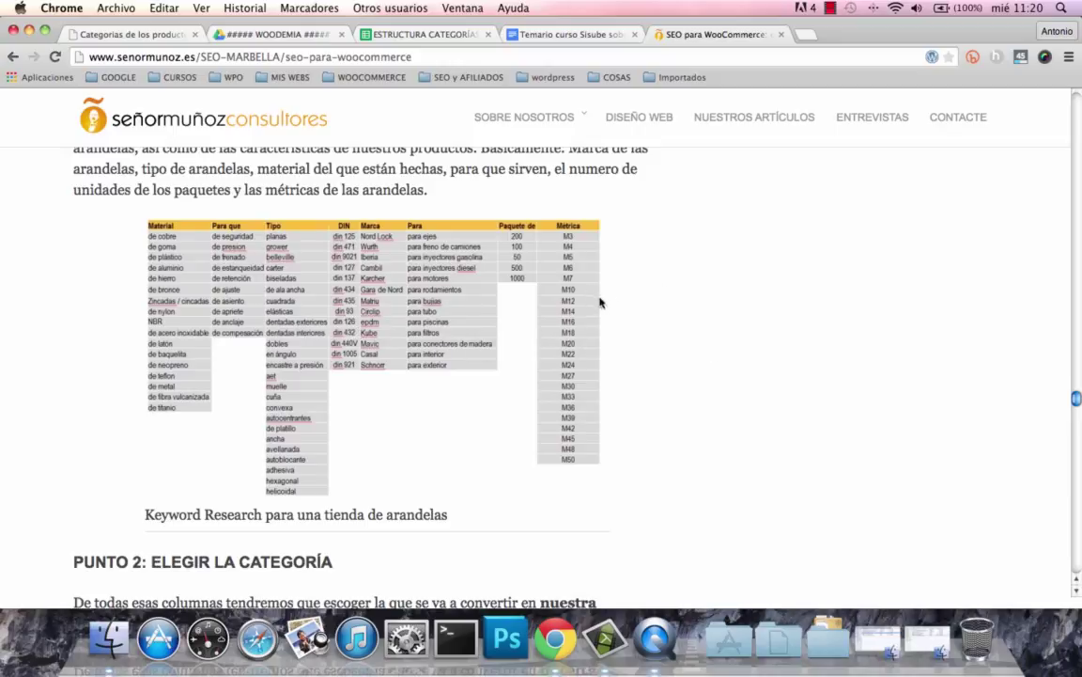
scroll(583, 307, "down", 3)
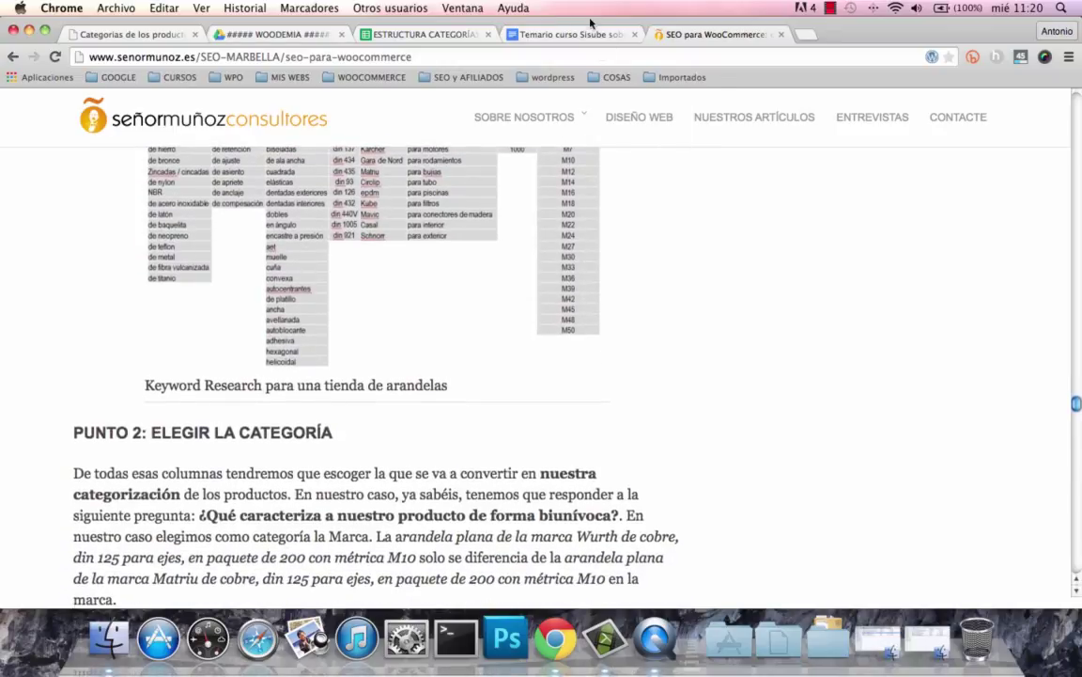
Step: Consult the specialities in the category structure spreadsheet and name the new product category "Rítmica" in WordPress
left_click(411, 36)
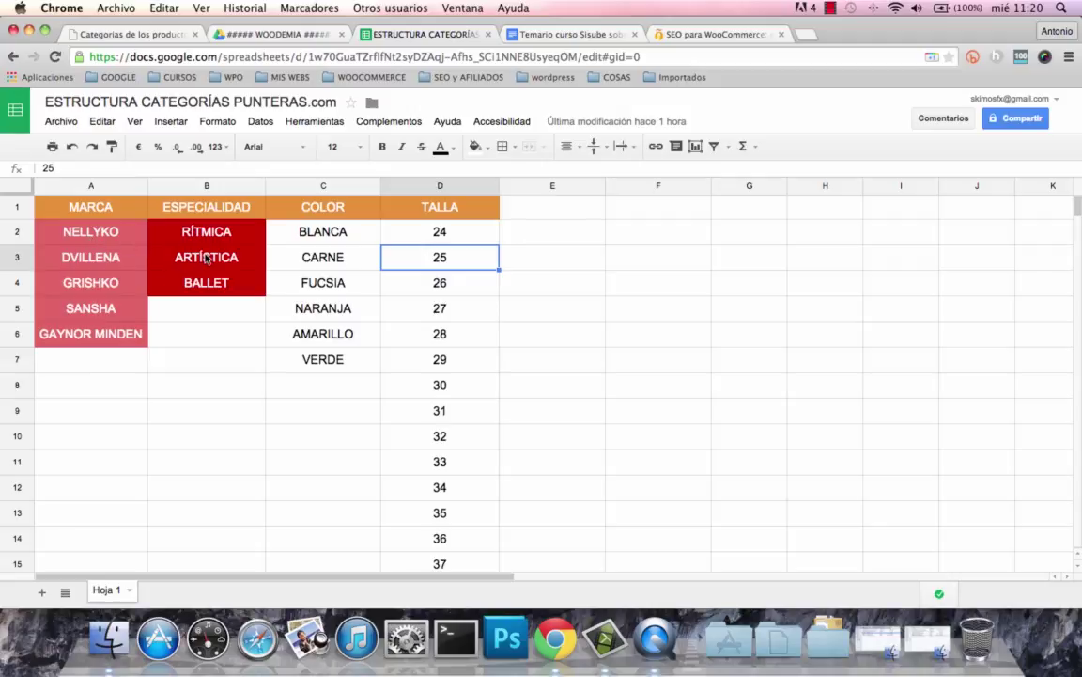
left_click(139, 35)
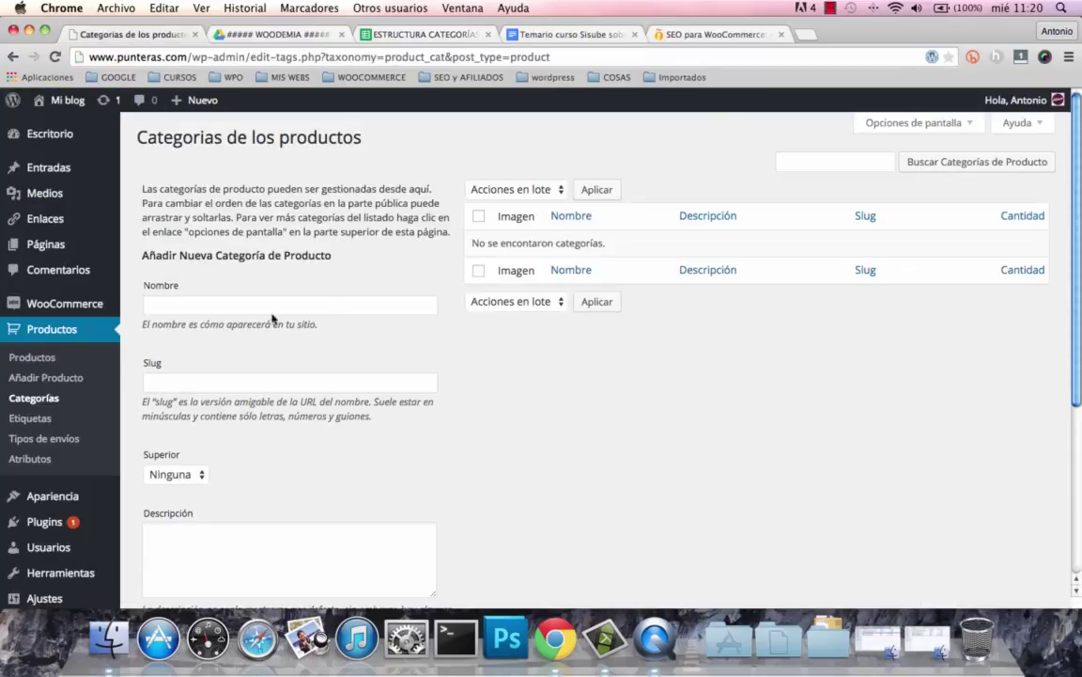
left_click(245, 302)
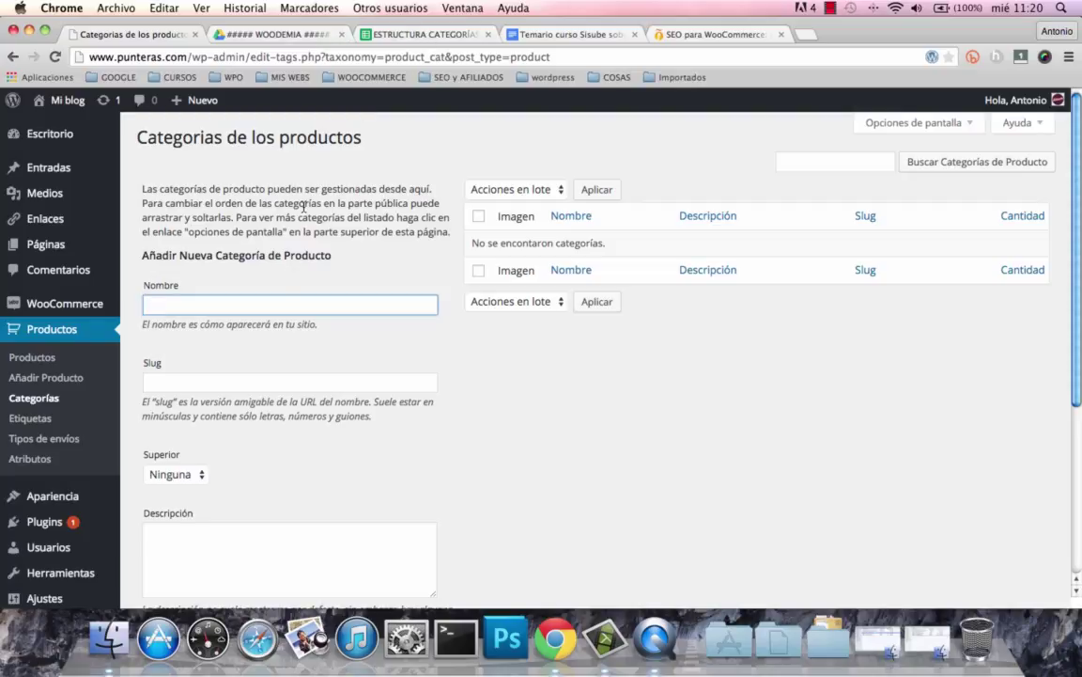
type("Rítmica")
Step: Add the Rítmica product category with no parent and the display type kept at Predeterminado
scroll(376, 386, "down", 3)
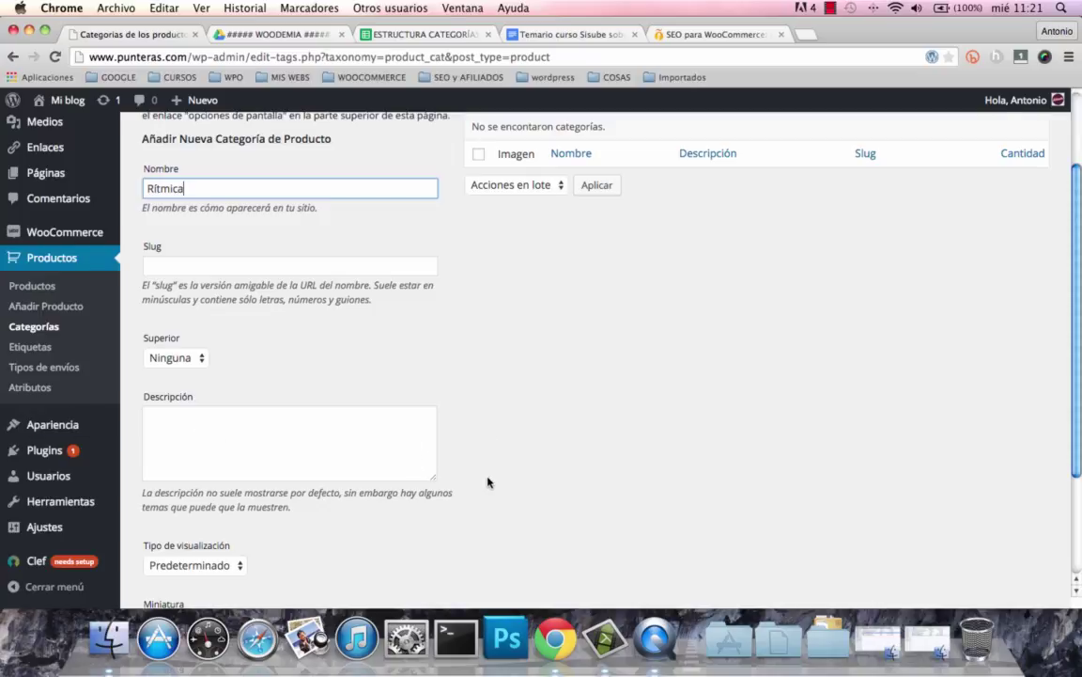
scroll(488, 480, "down", 3)
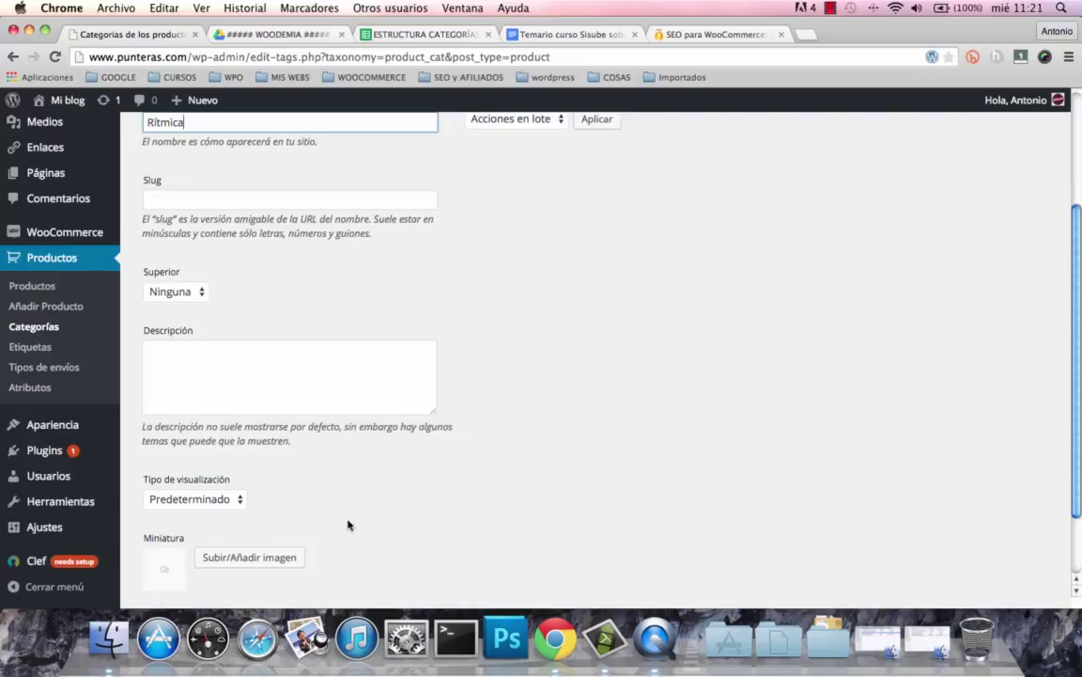
scroll(350, 521, "down", 1)
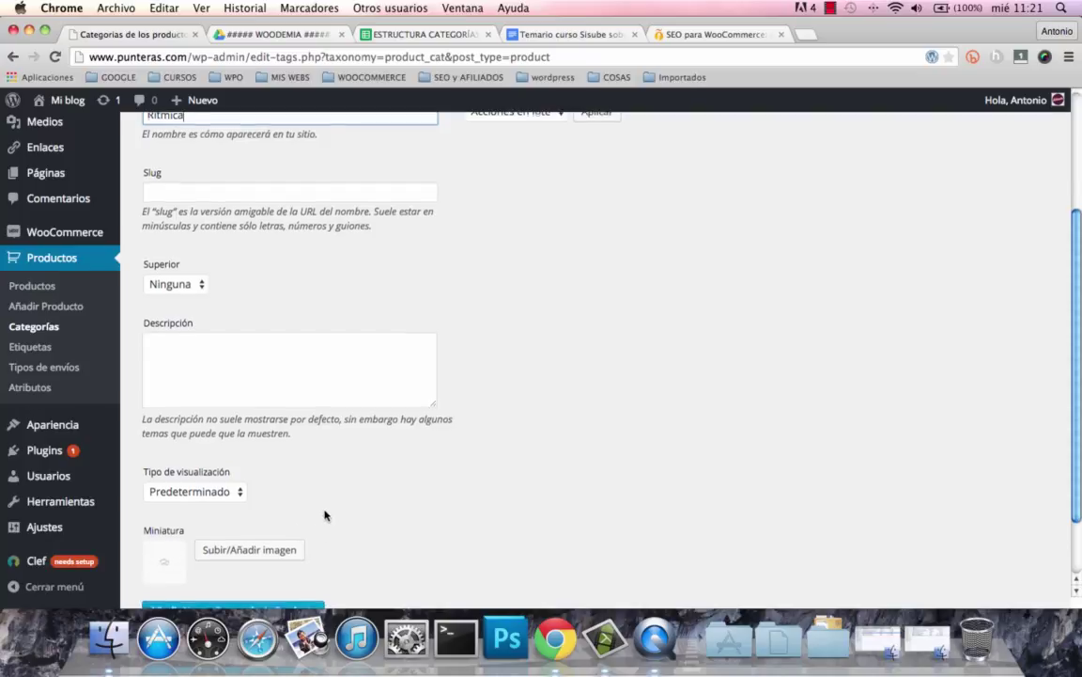
scroll(324, 515, "down", 2)
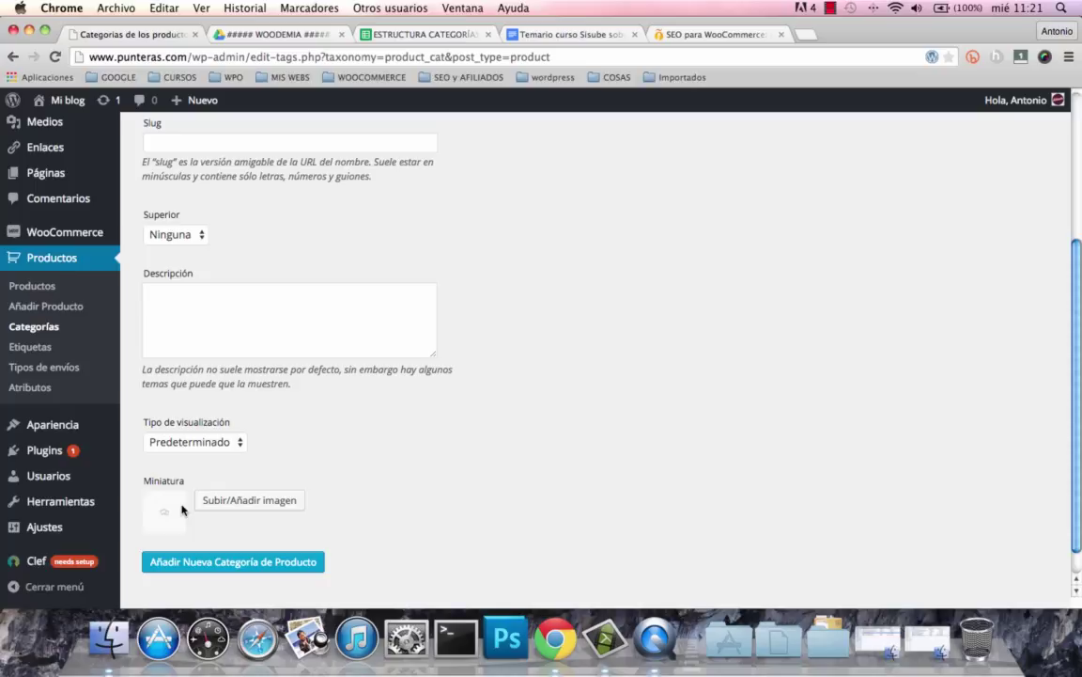
left_click(229, 441)
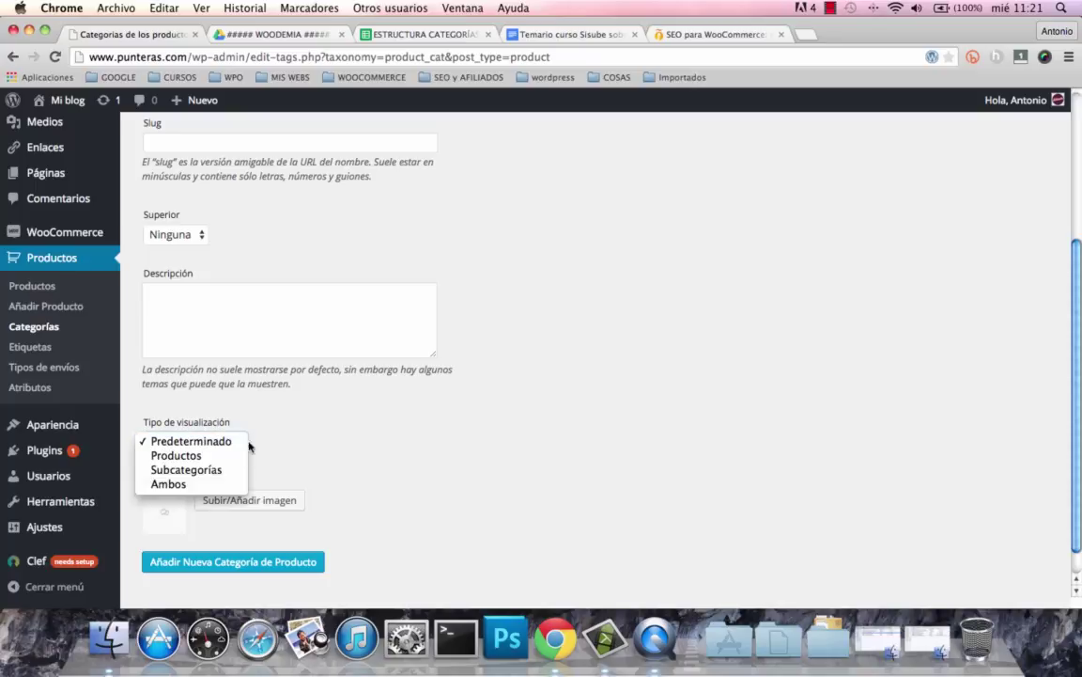
left_click(303, 446)
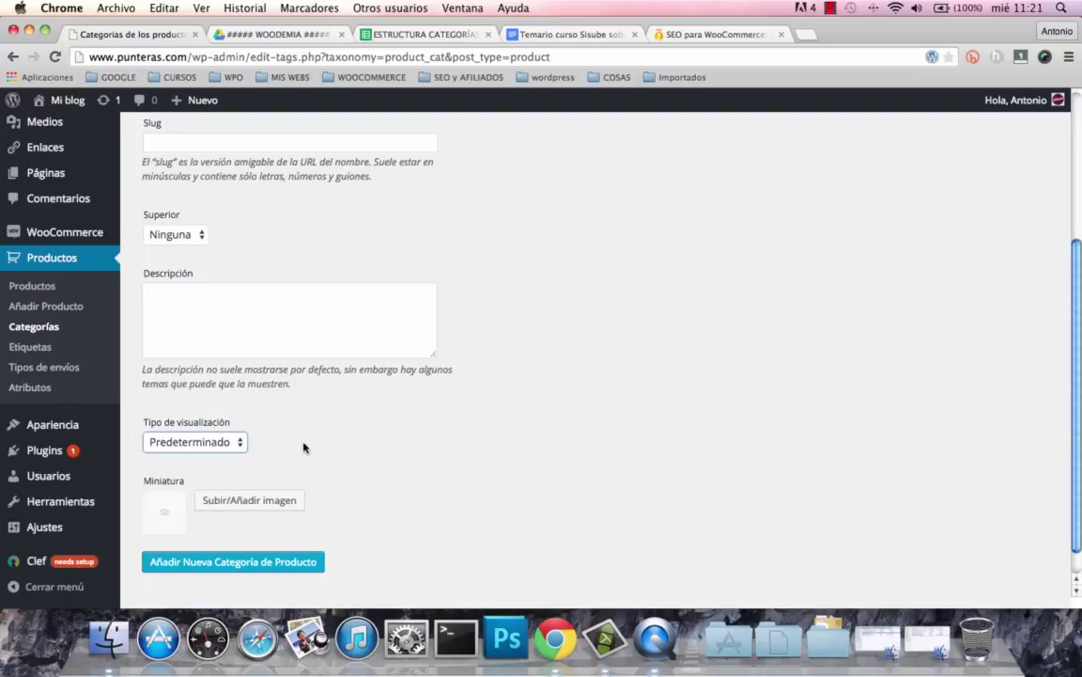
left_click(266, 564)
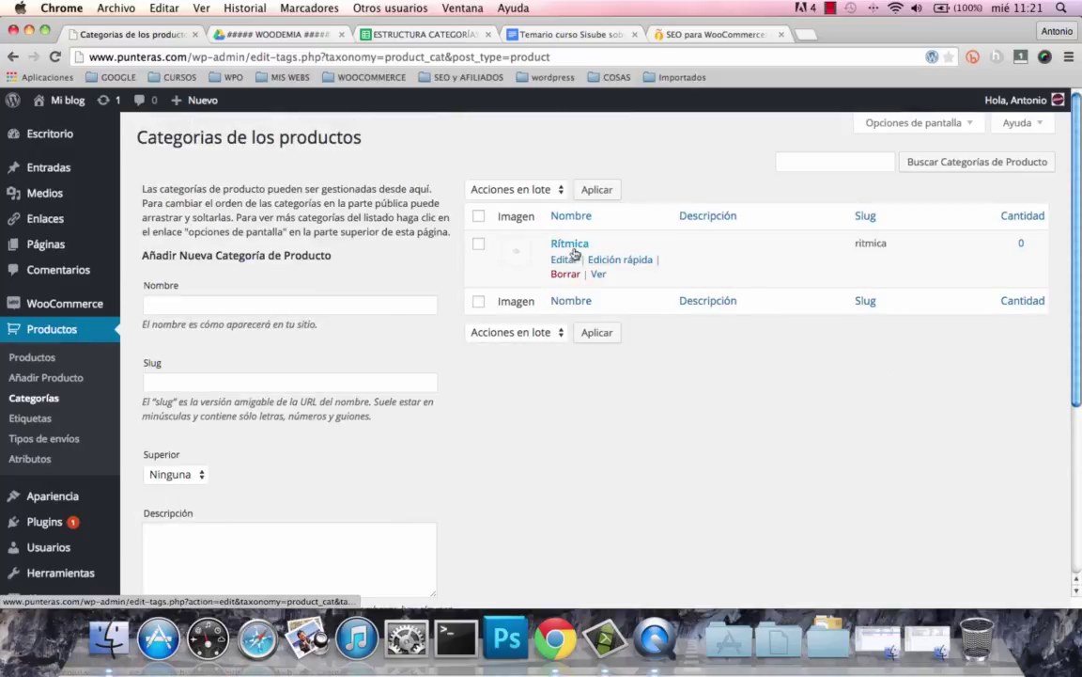
Step: Consult the brands in the category structure spreadsheet and enter "Nellyko" as the name of another new product category
left_click(409, 35)
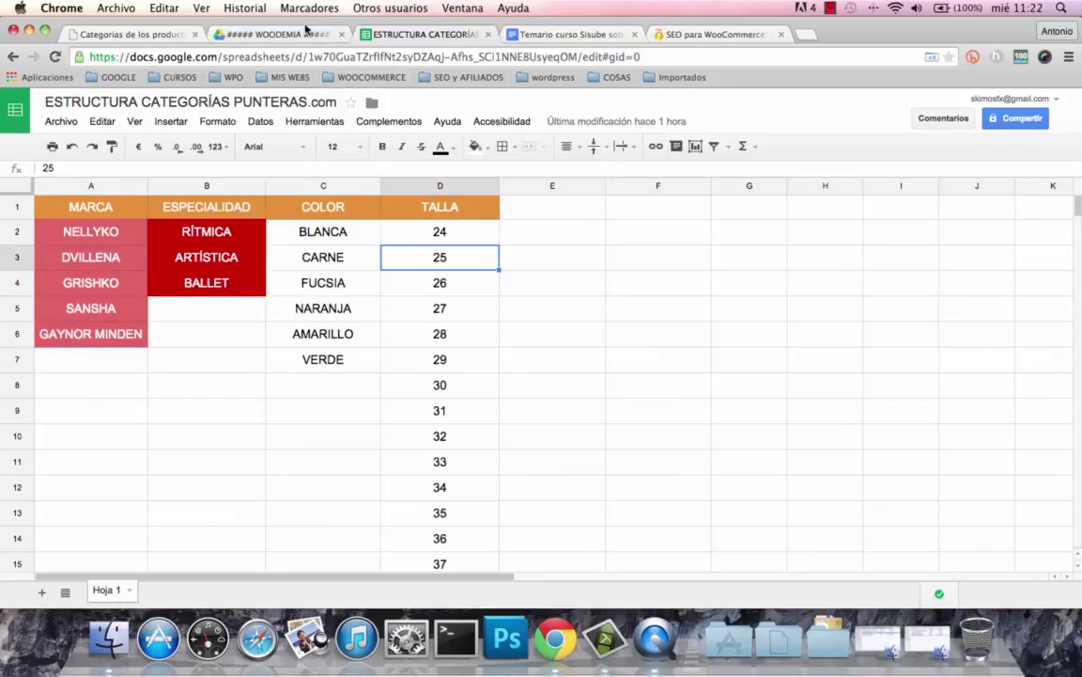
left_click(165, 35)
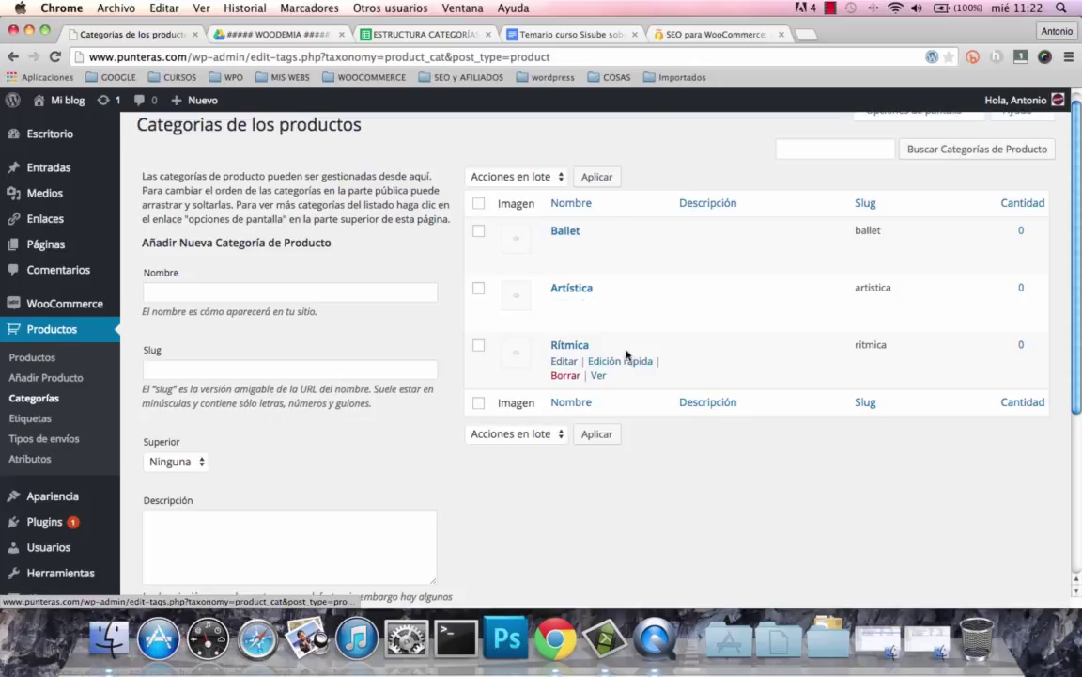
left_click(420, 35)
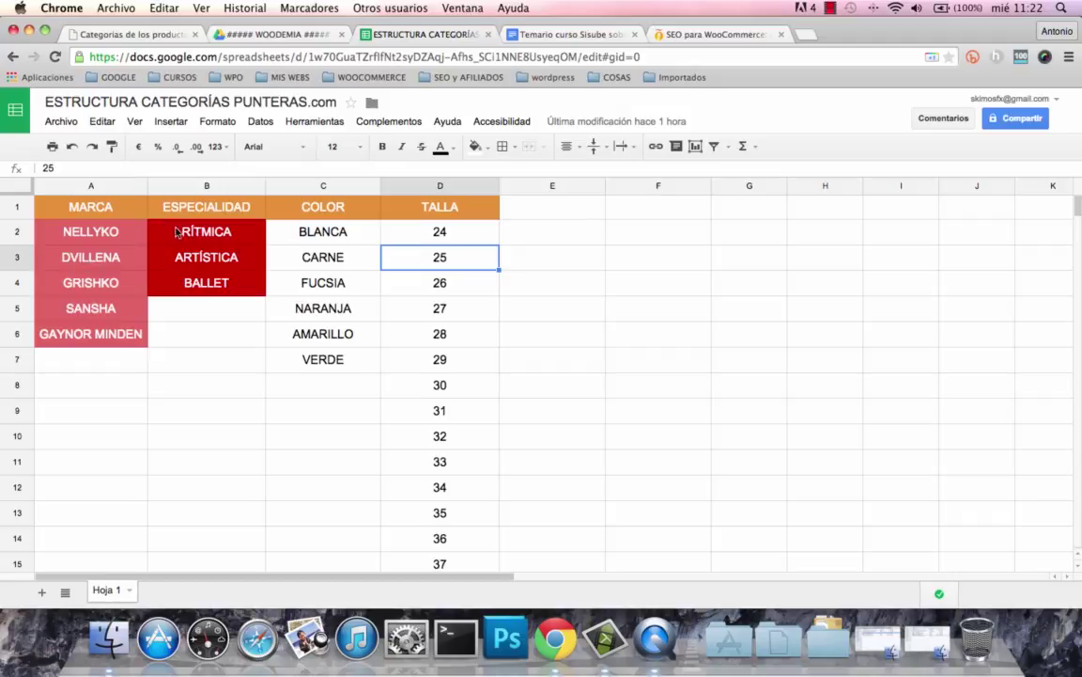
left_click(161, 35)
left_click(212, 294)
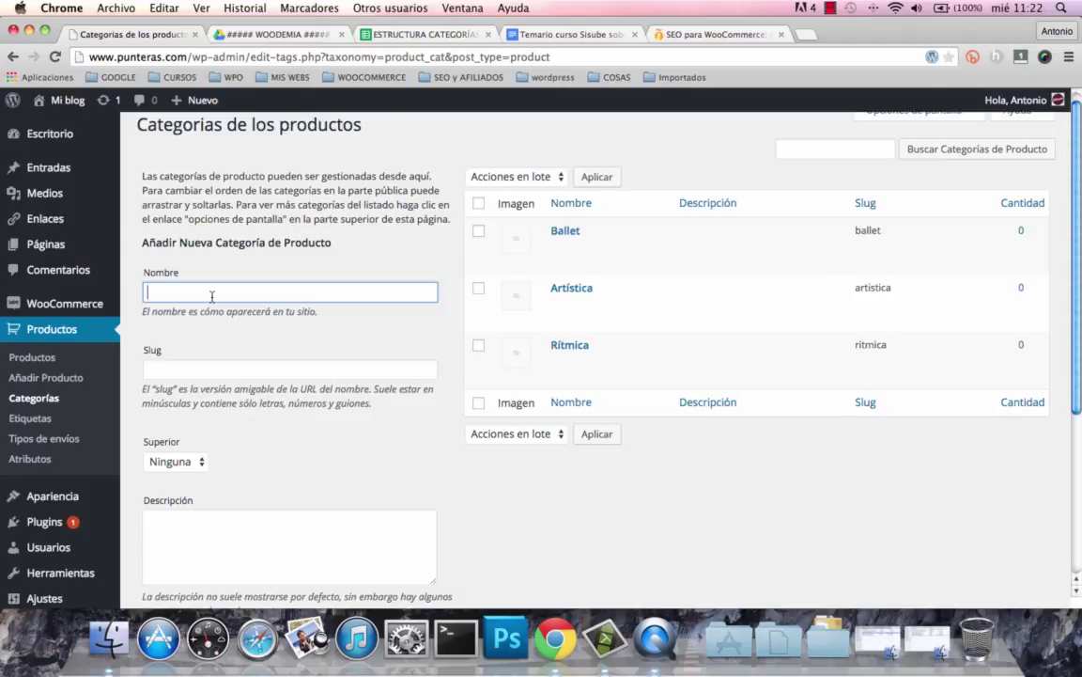
left_click(355, 34)
left_click(140, 35)
mouse_move(191, 141)
type("Nellyko")
scroll(239, 324, "down", 2)
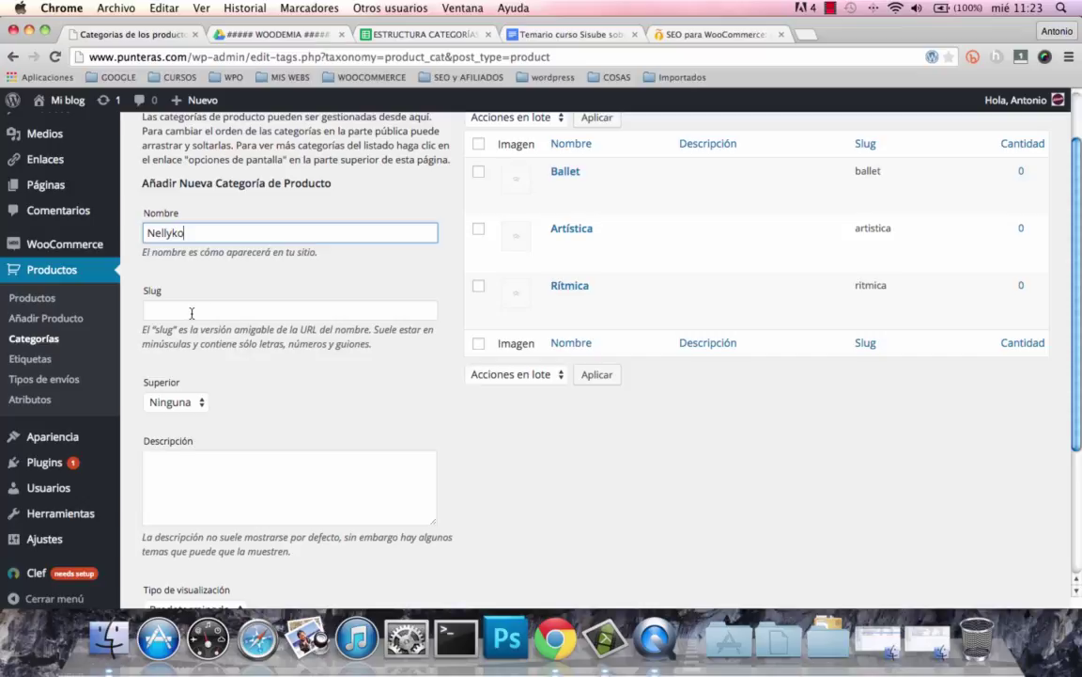
scroll(341, 380, "down", 1)
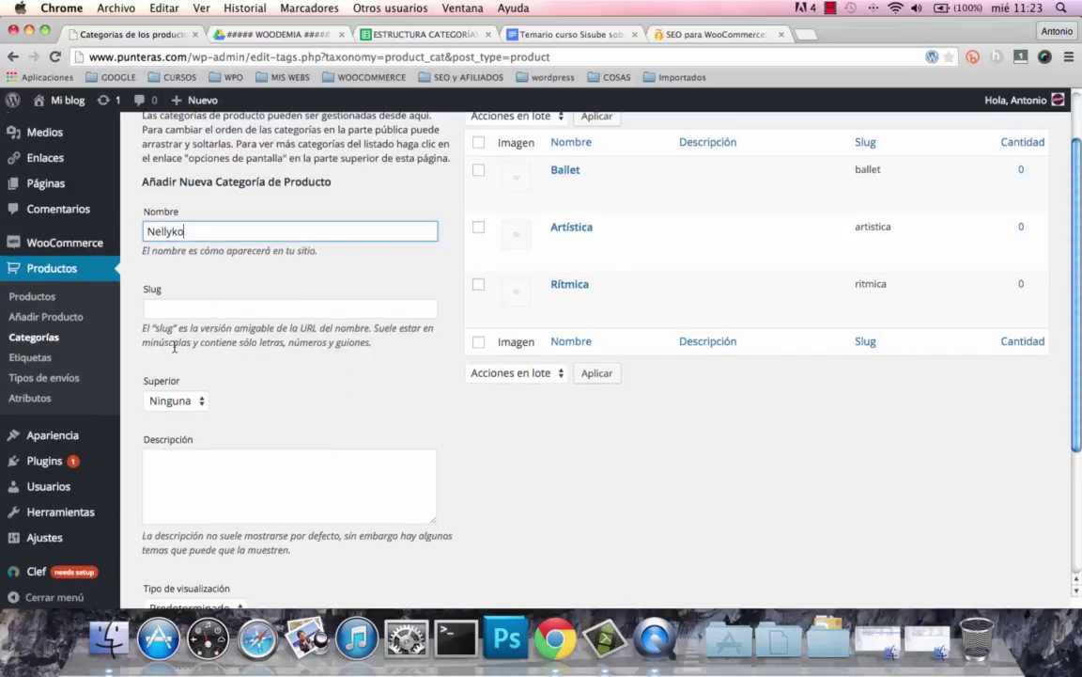
double_click(144, 230)
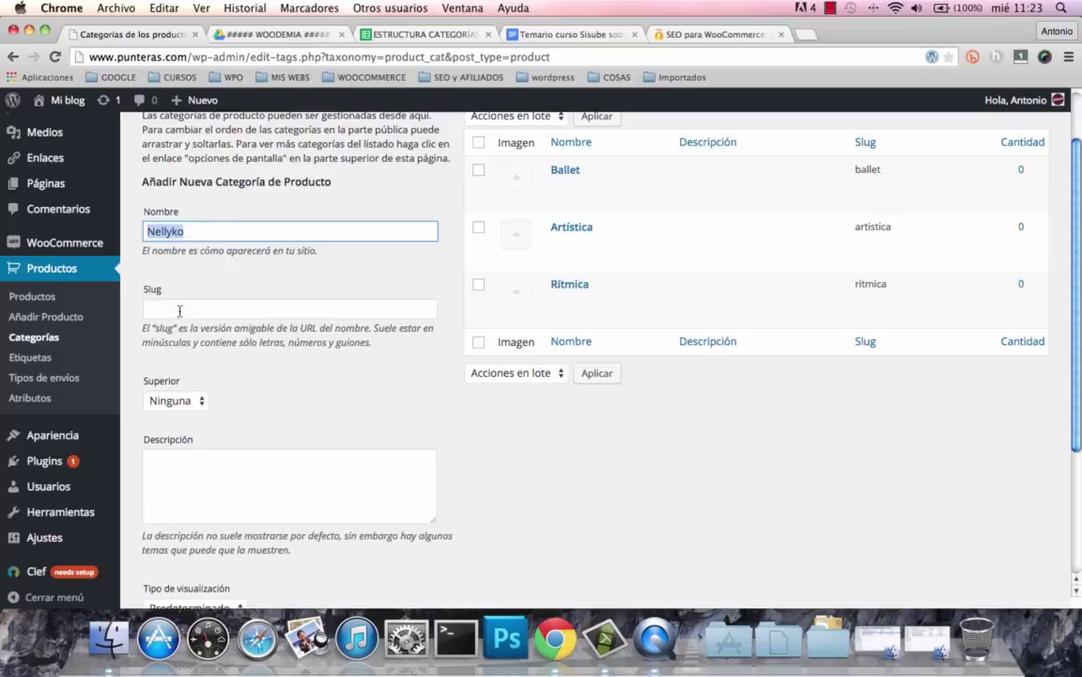
left_click(190, 234)
type("puntera")
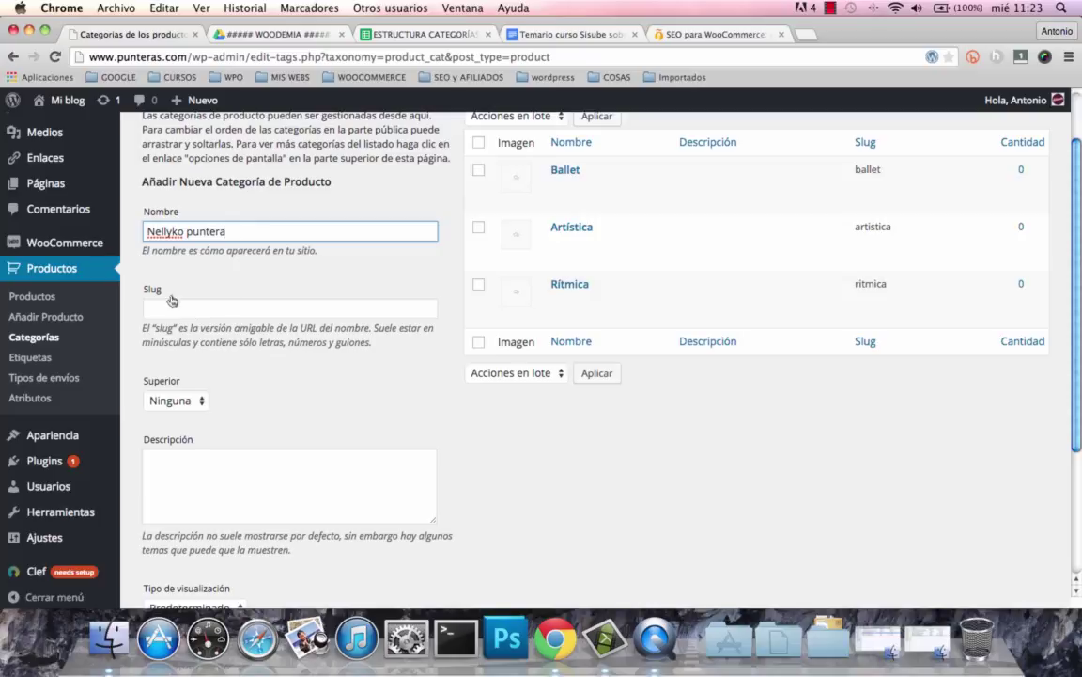
scroll(215, 218, "down", 1)
key("BackSpace")
key("BackSpace")
key("BackSpace")
key("BackSpace")
key("BackSpace")
key("BackSpace")
key("BackSpace")
key("BackSpace")
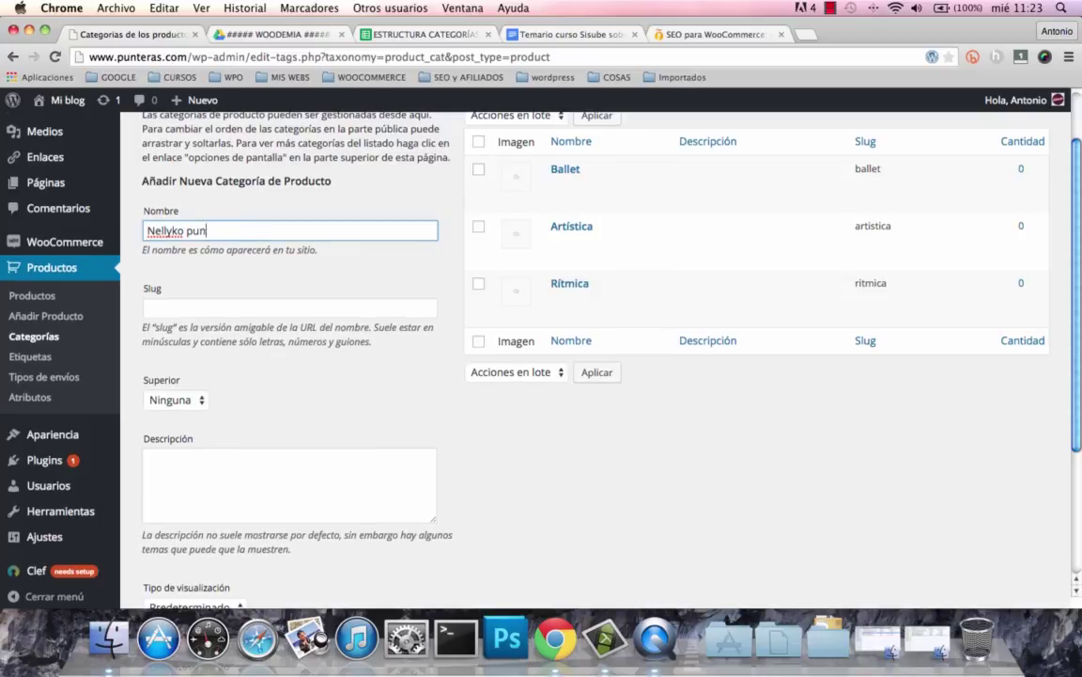
left_click(238, 402)
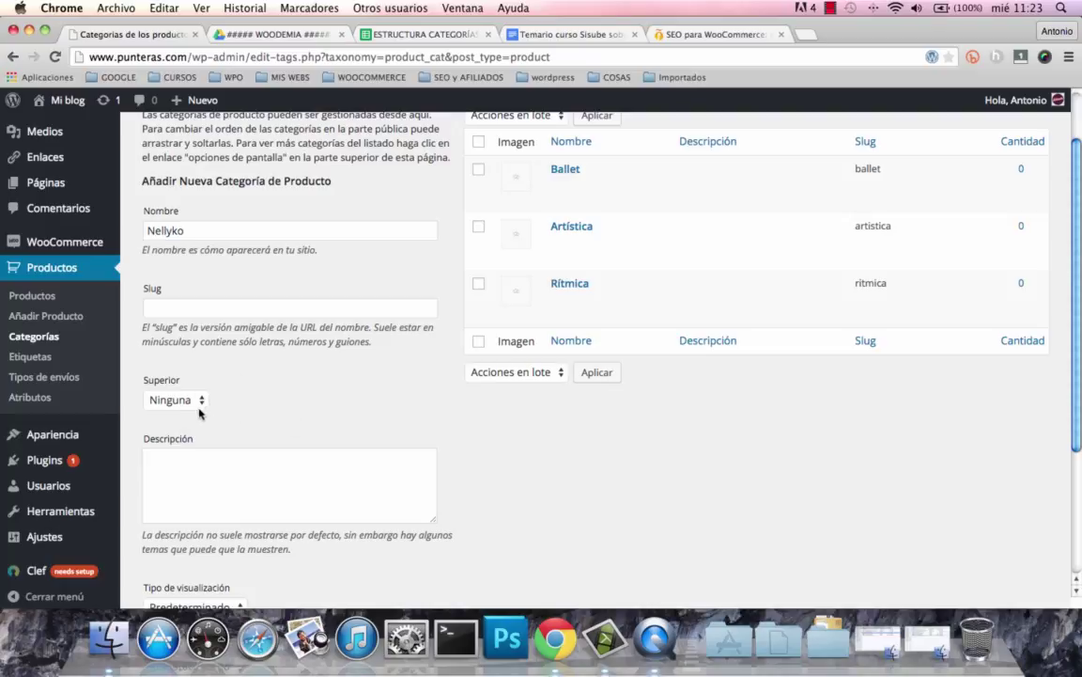
Step: Set Rítmica as the parent of the Nellyko category and add it to the product categories
mouse_move(571, 286)
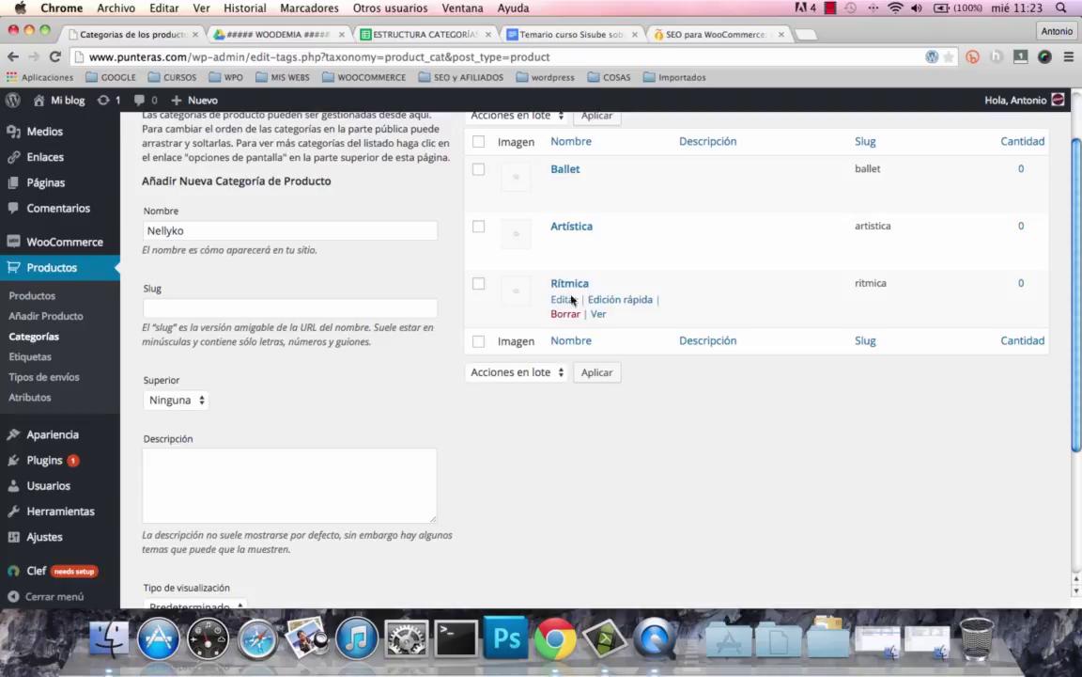
left_click(169, 399)
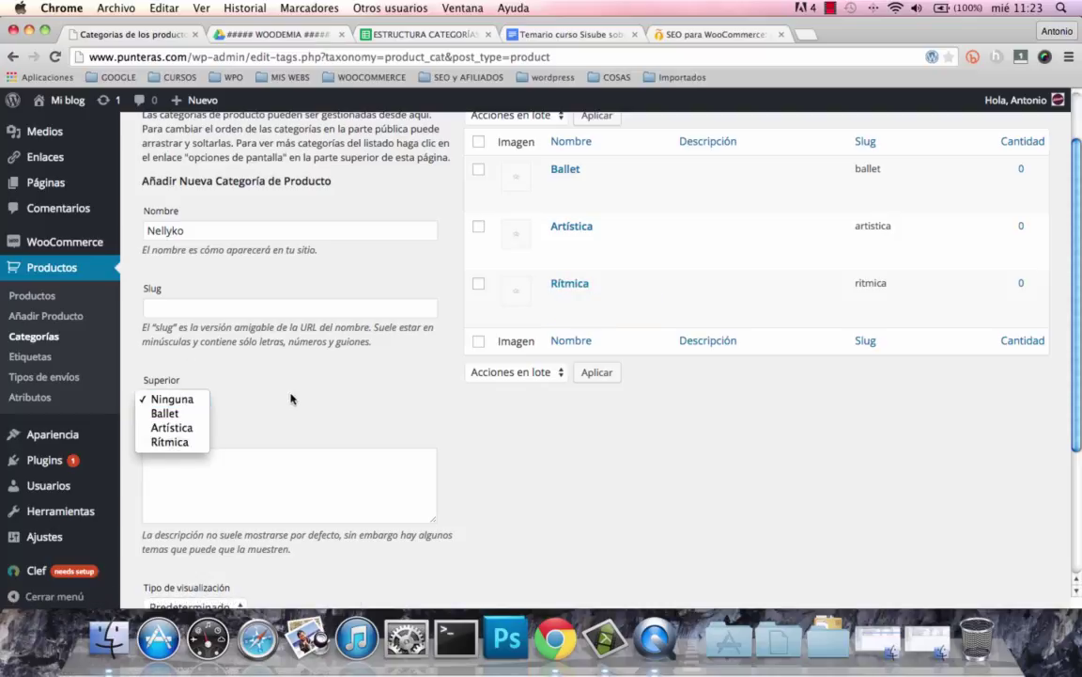
left_click(167, 442)
scroll(338, 402, "down", 3)
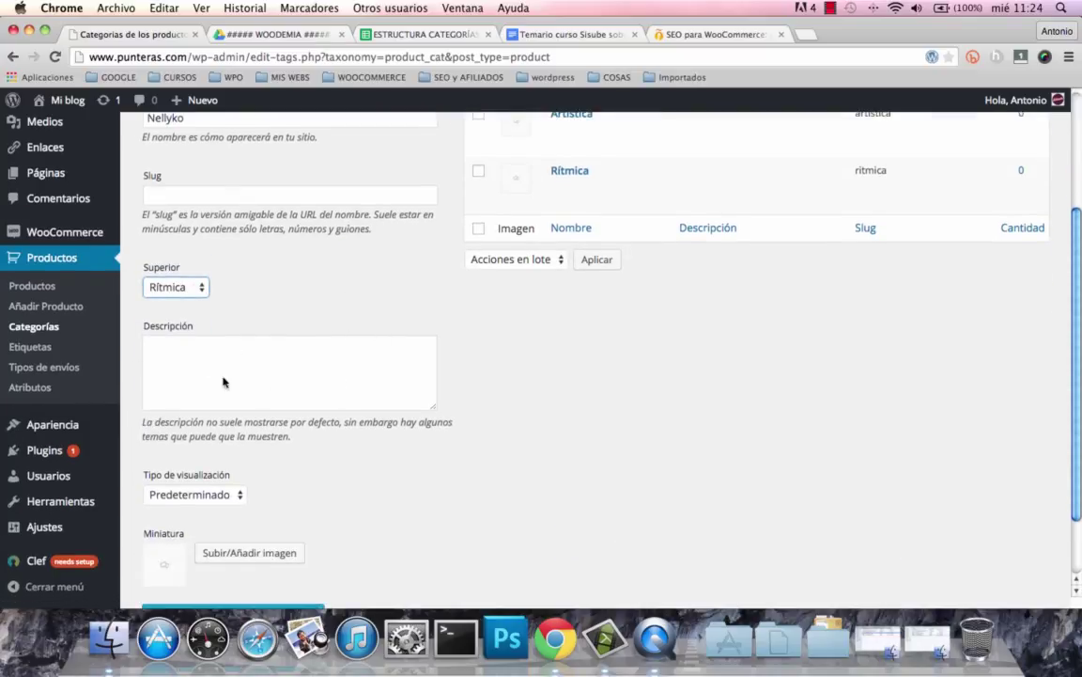
scroll(316, 456, "down", 2)
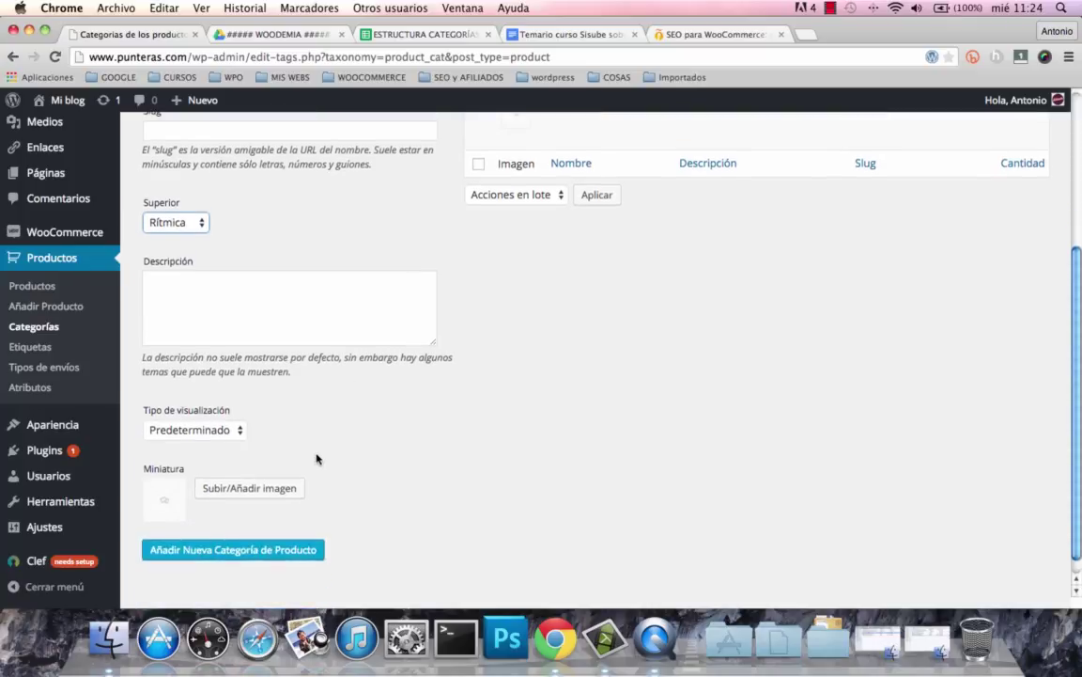
left_click(287, 550)
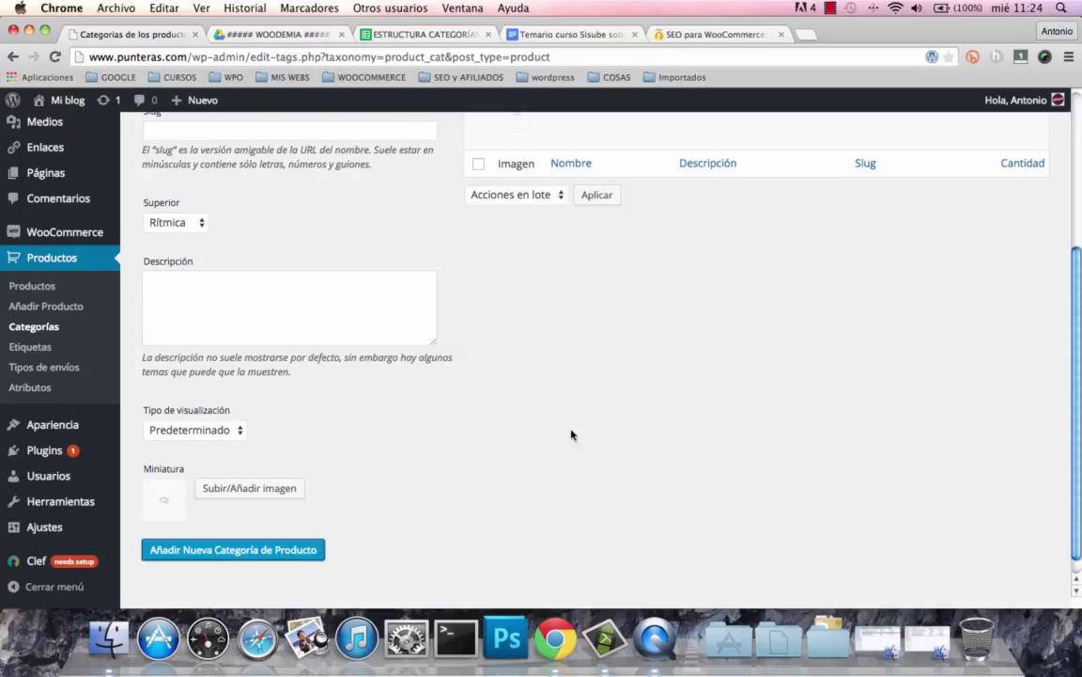
scroll(711, 401, "up", 5)
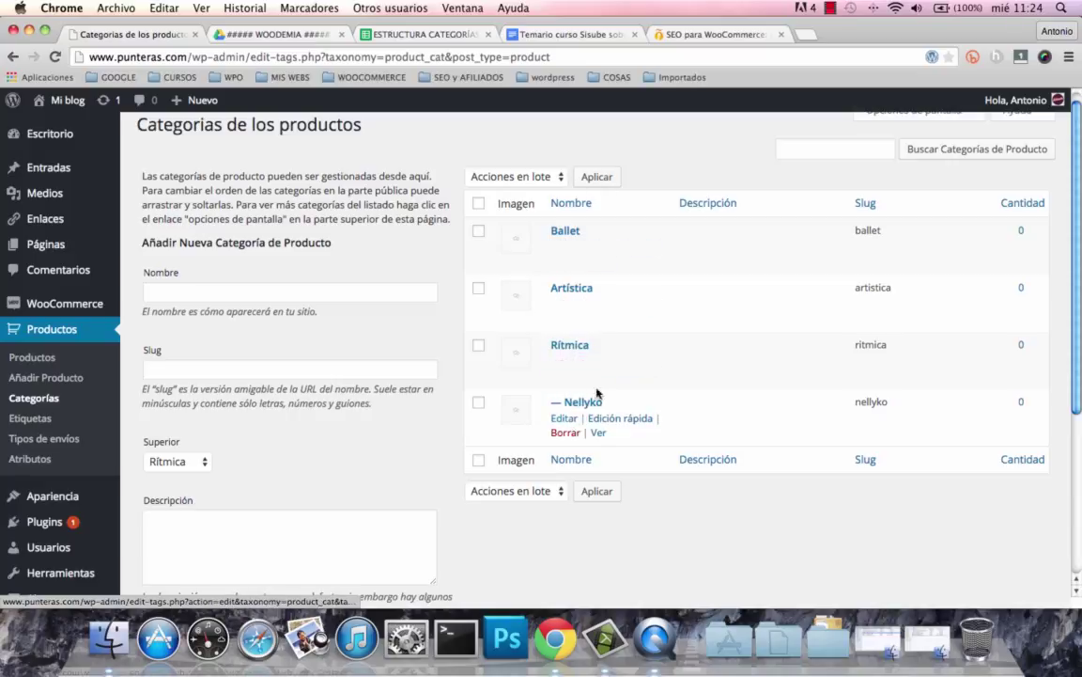
Step: Consult the brands in the category structure spreadsheet and enter "Dvillena" as the name of a new product category in WordPress
left_click(413, 36)
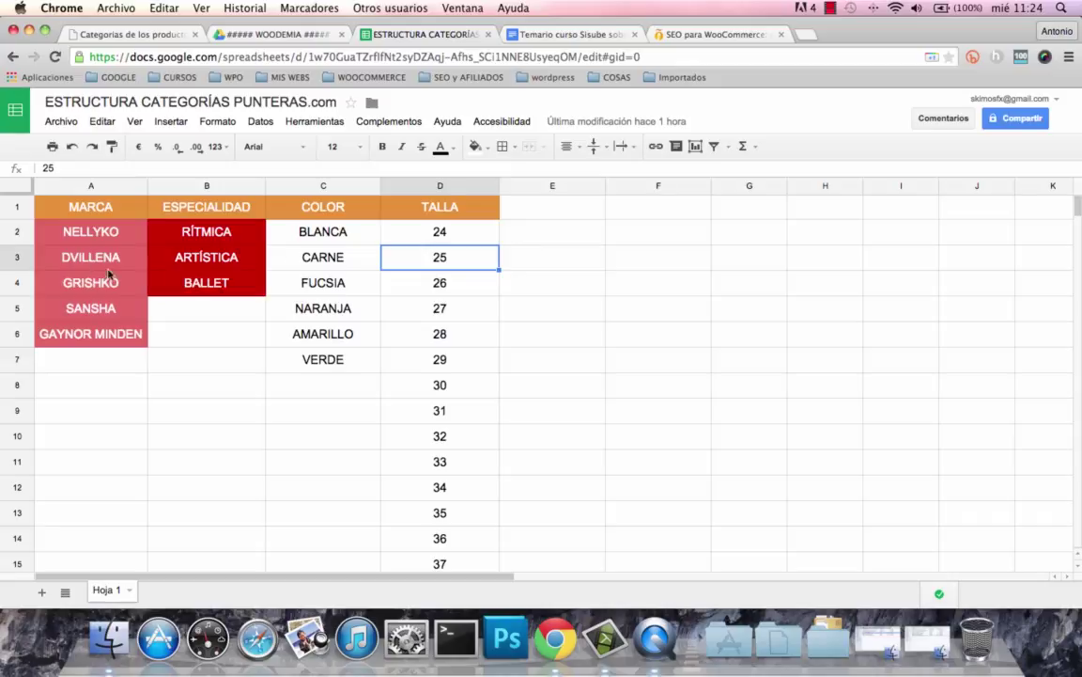
left_click(156, 37)
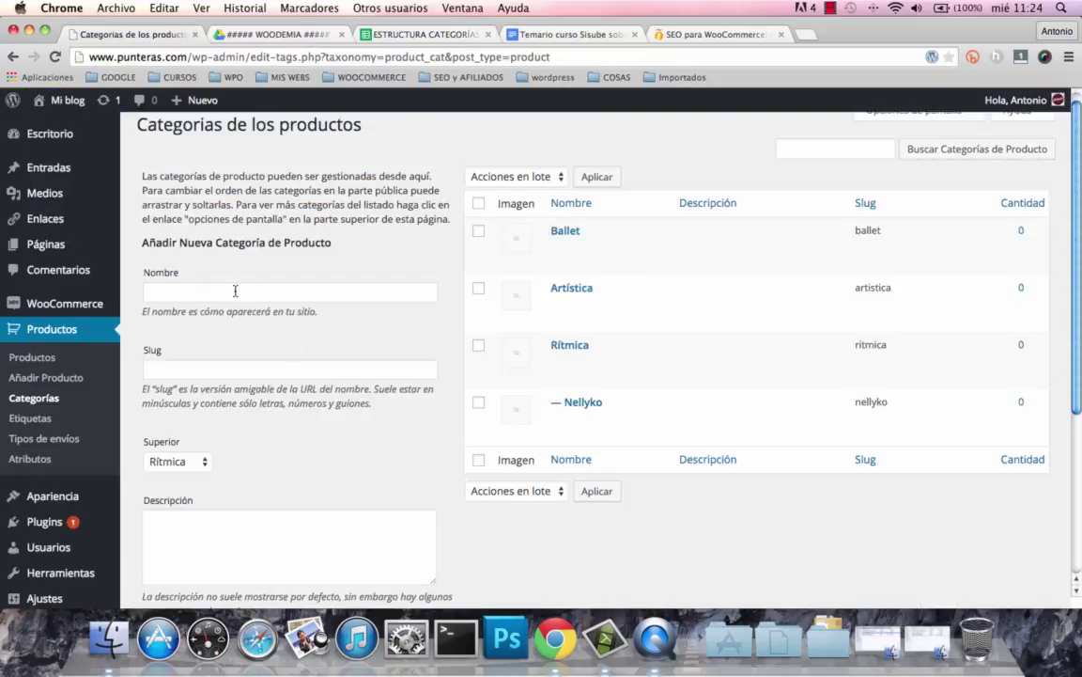
left_click(367, 35)
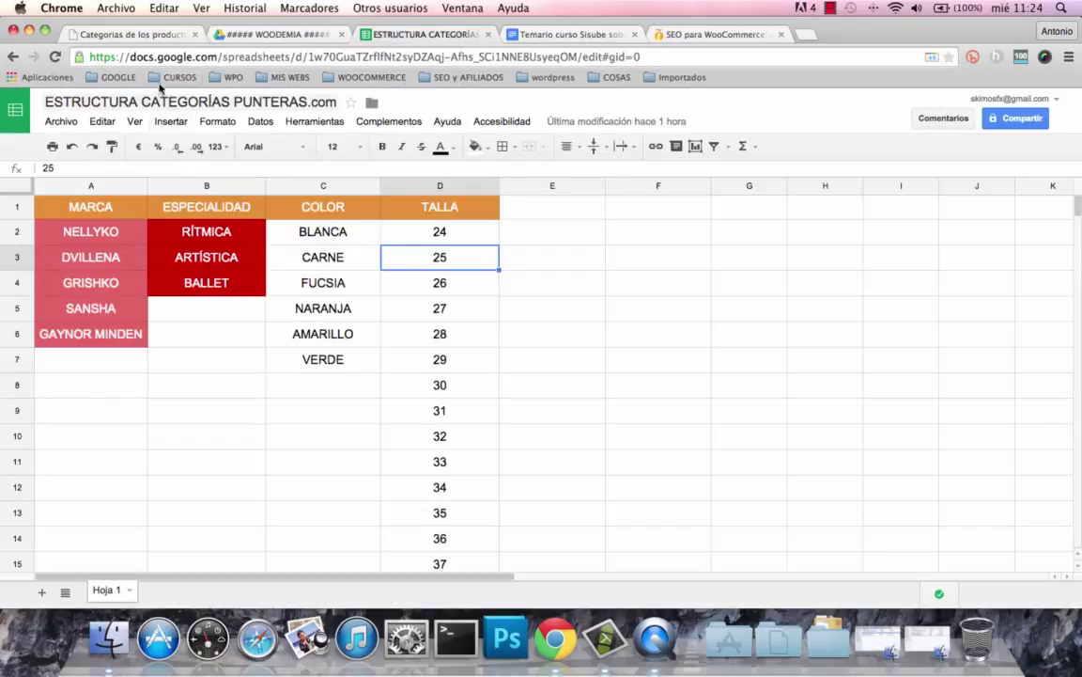
left_click(132, 36)
left_click(240, 290)
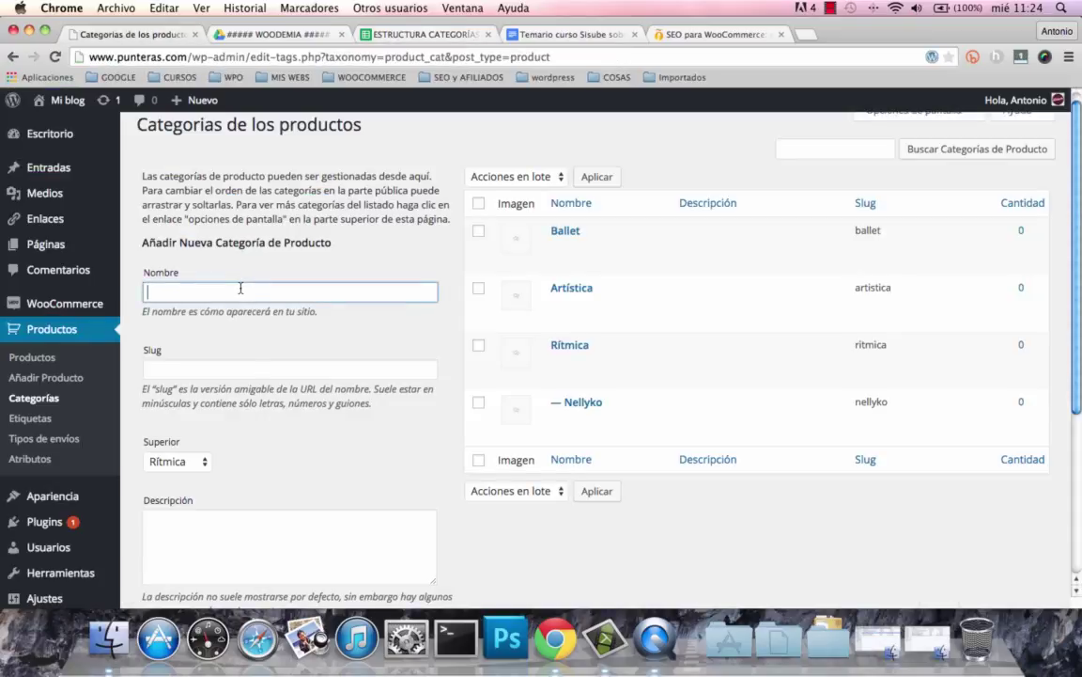
type("Dvillena")
Step: Keep Rítmica as the parent of the Dvillena category and add it to the product categories
left_click(186, 462)
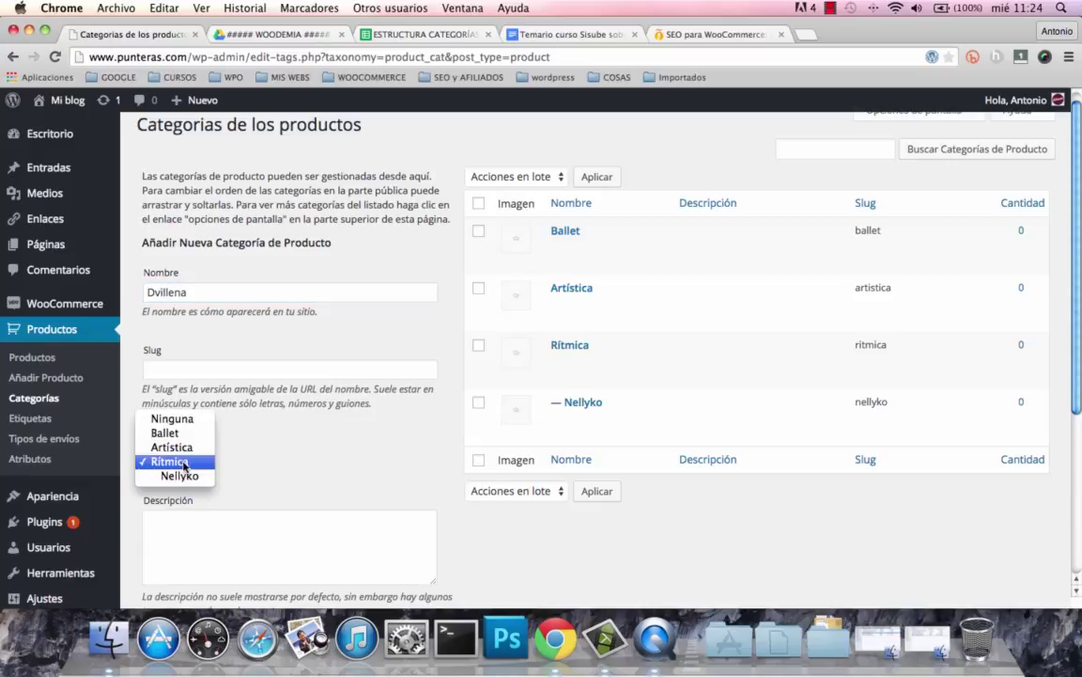
left_click(186, 463)
scroll(332, 466, "down", 5)
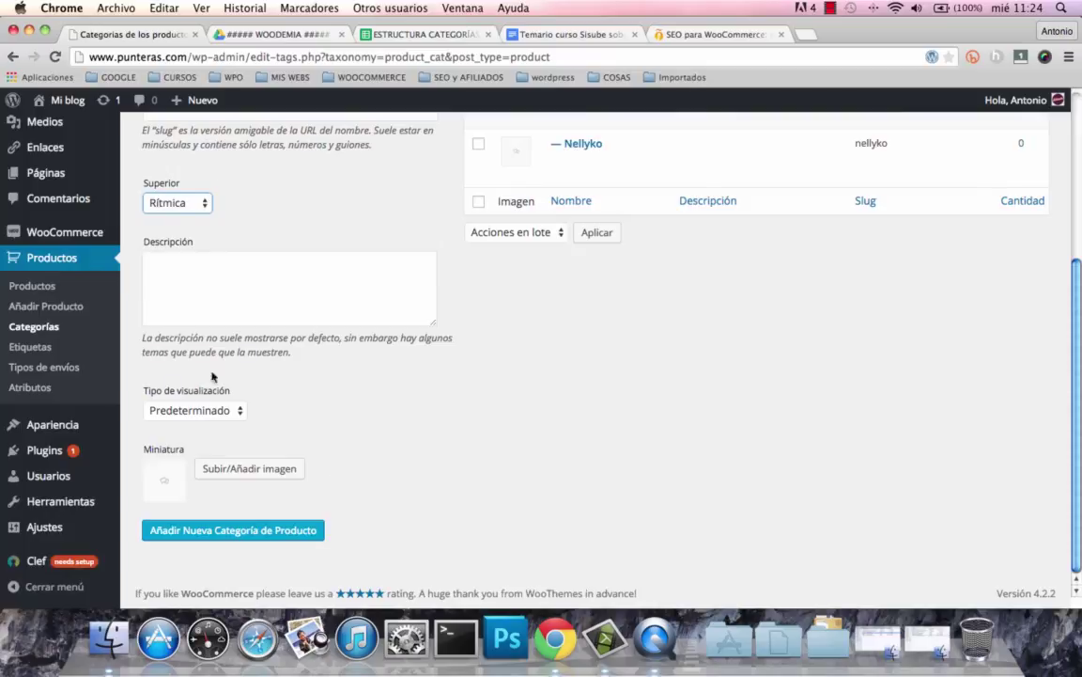
left_click(176, 531)
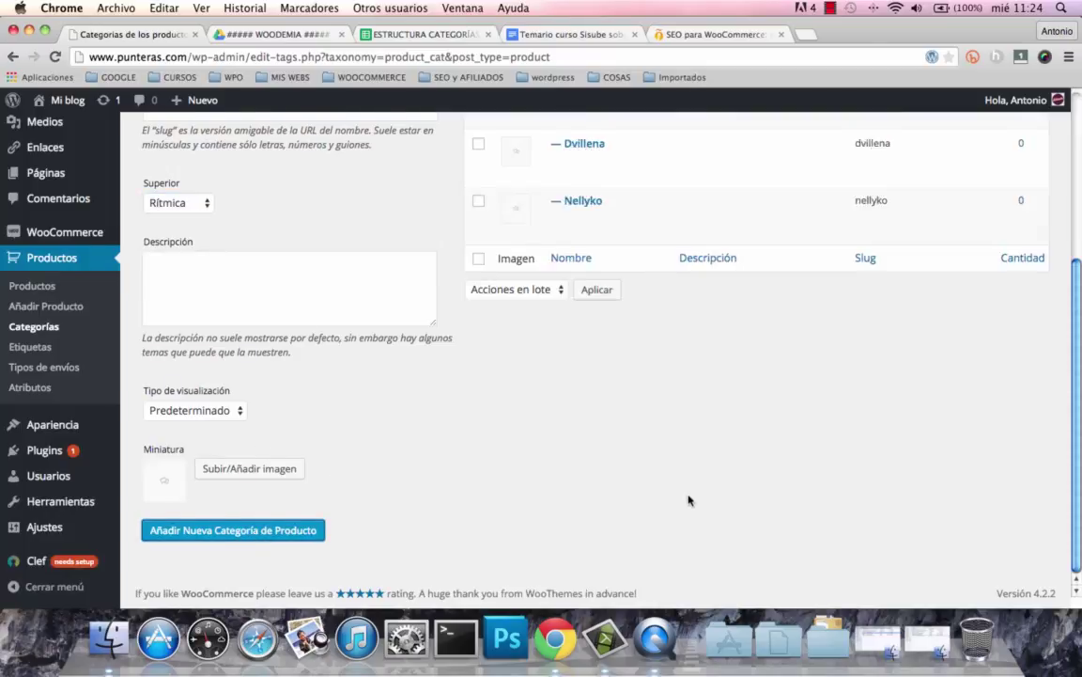
scroll(689, 500, "up", 5)
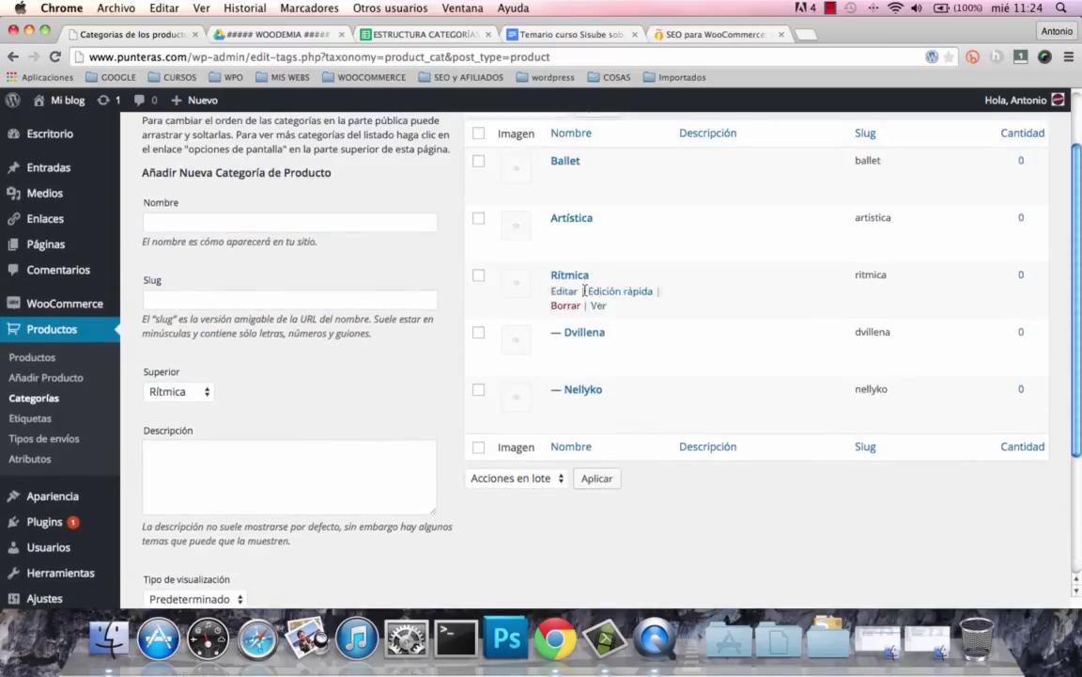
Step: Consult the category structure spreadsheet and review how the brands are nested under the specialities in the WordPress category list
left_click(405, 36)
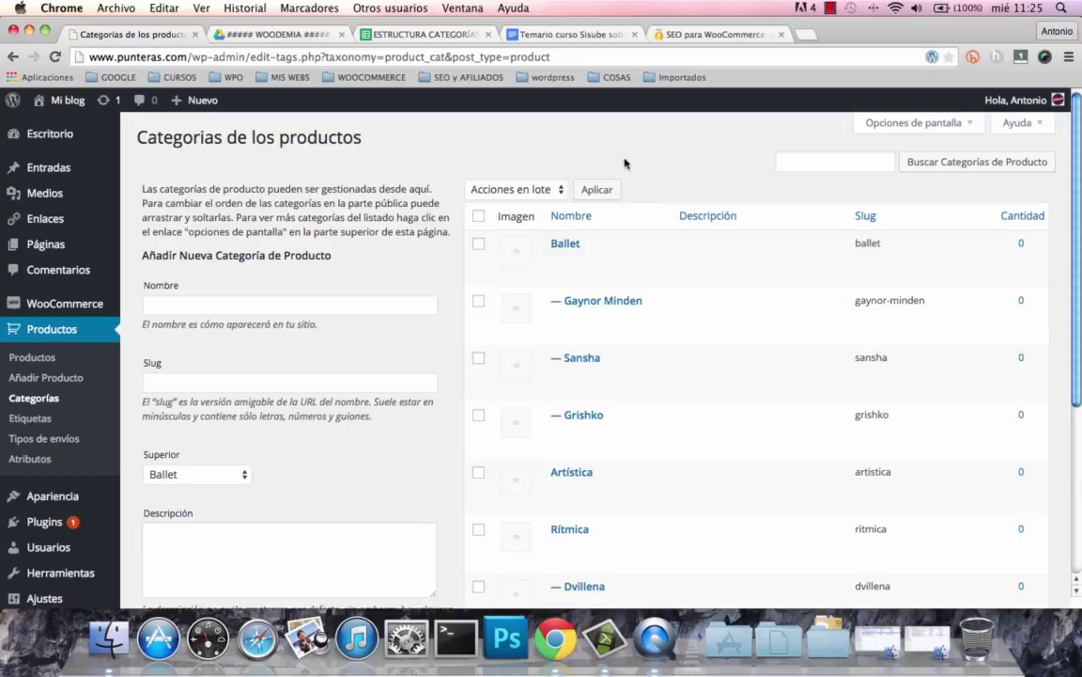
scroll(632, 282, "down", 1)
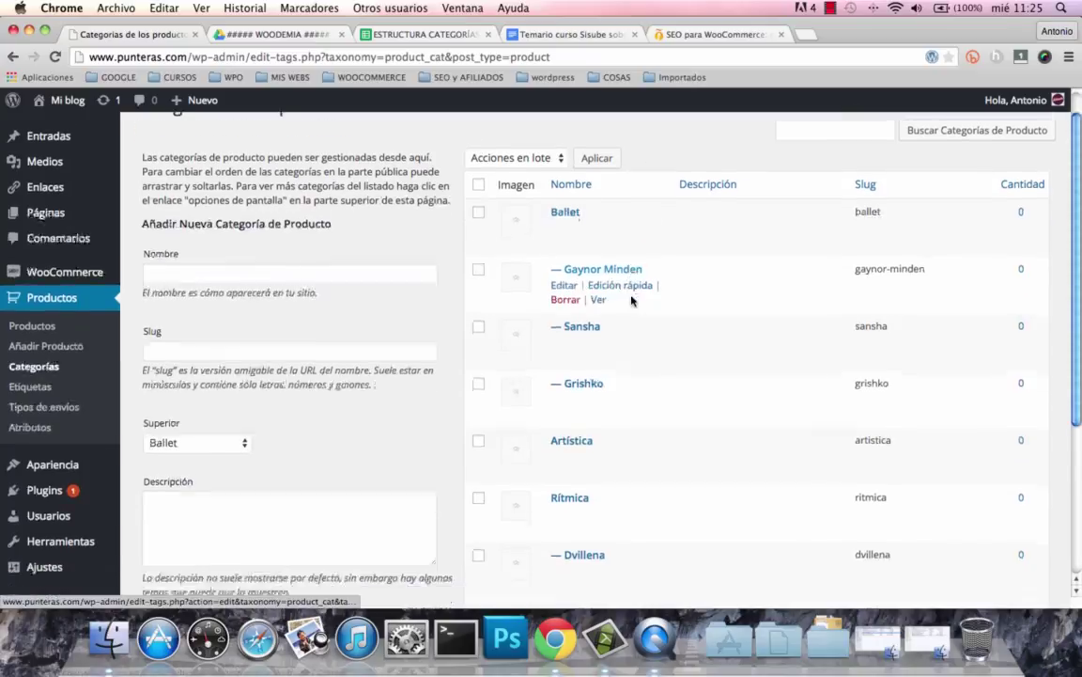
scroll(632, 301, "down", 4)
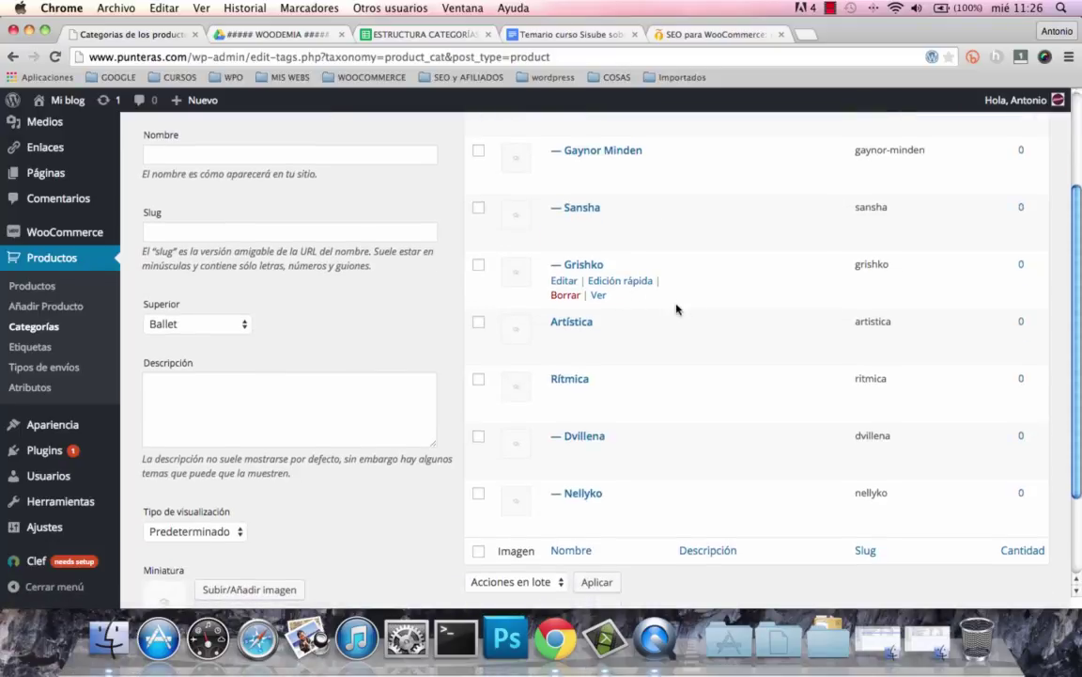
scroll(676, 308, "up", 5)
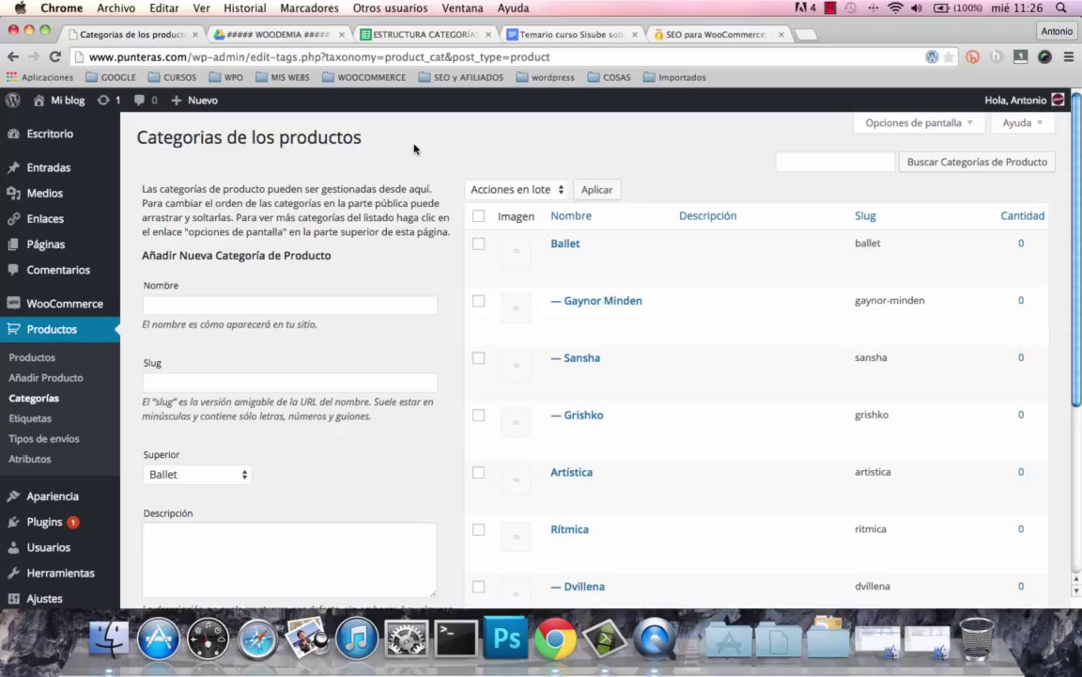
Step: Examine the specialities, COLOR and TALLA columns in the planning spreadsheet, and compare them with the product category list in WordPress
left_click(366, 38)
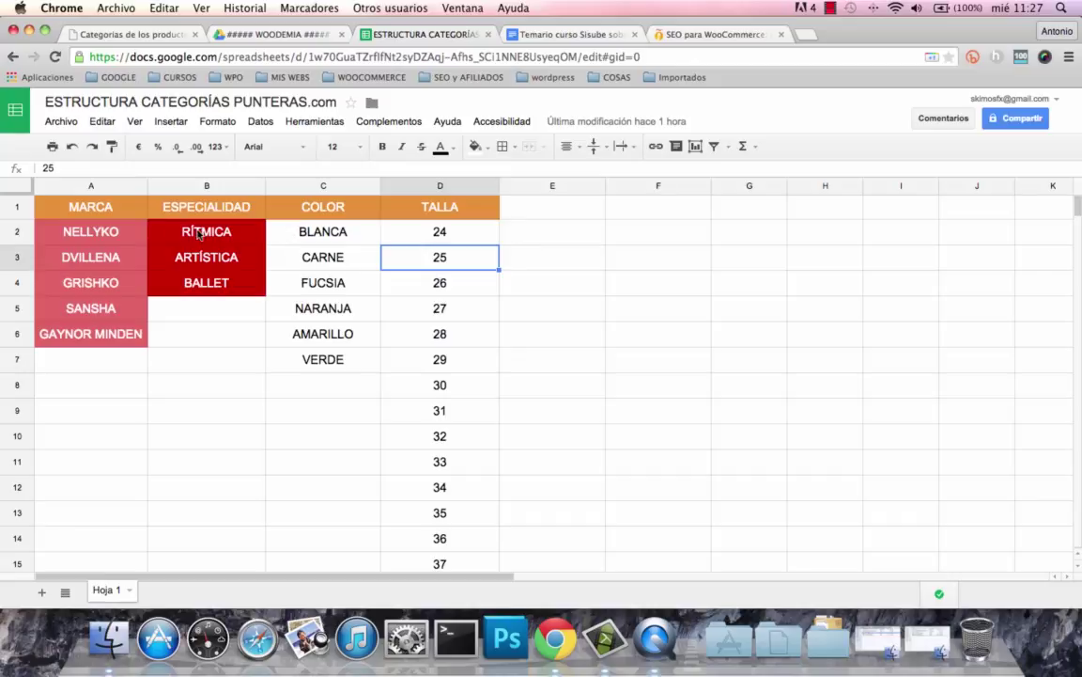
left_click(348, 216)
left_click(389, 197)
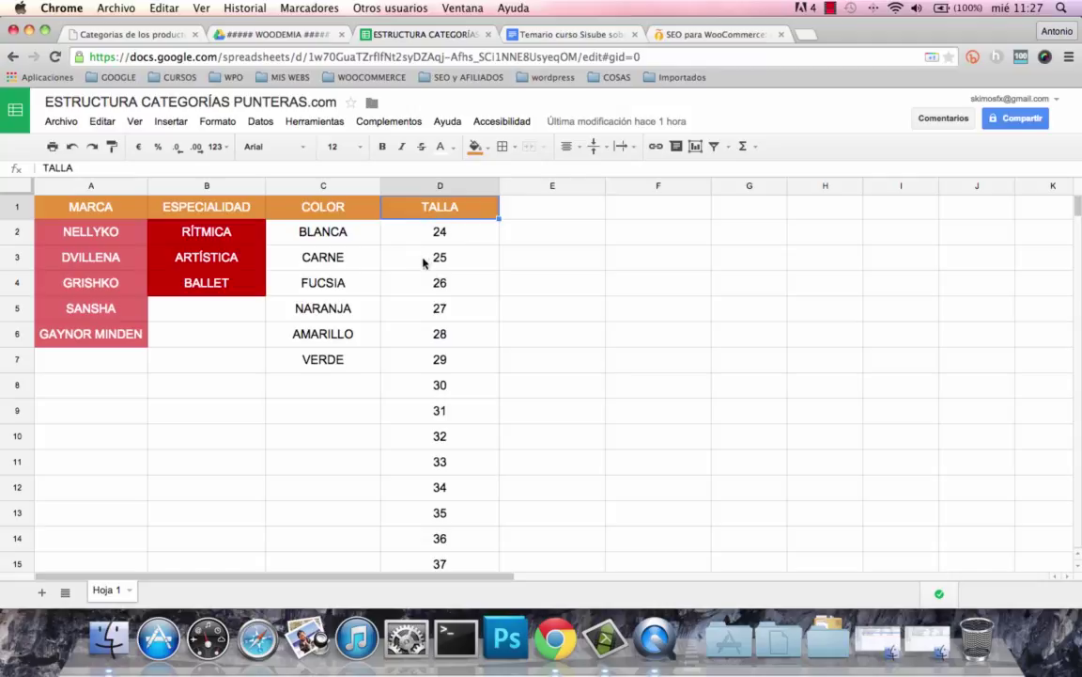
left_click(141, 35)
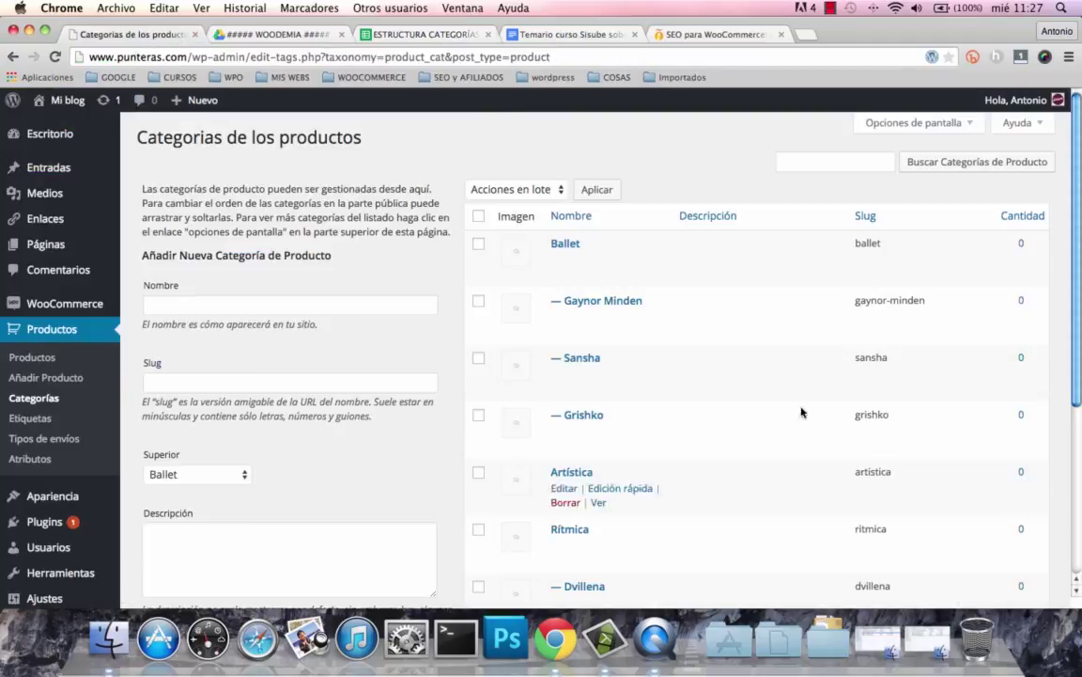
scroll(672, 188, "down", 2)
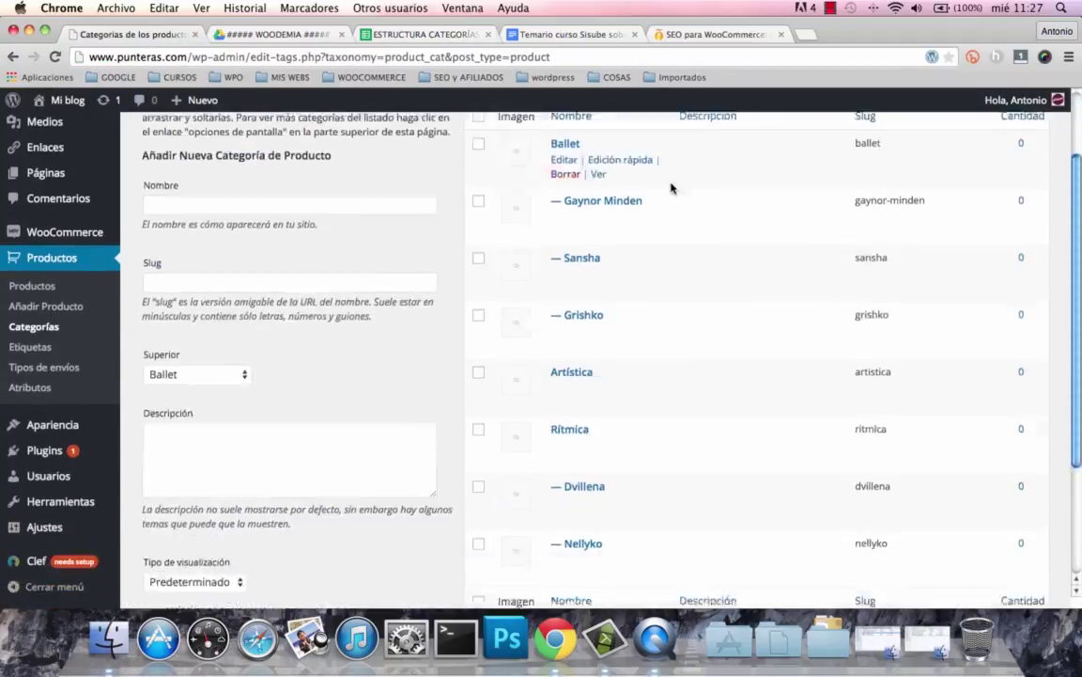
scroll(672, 188, "down", 2)
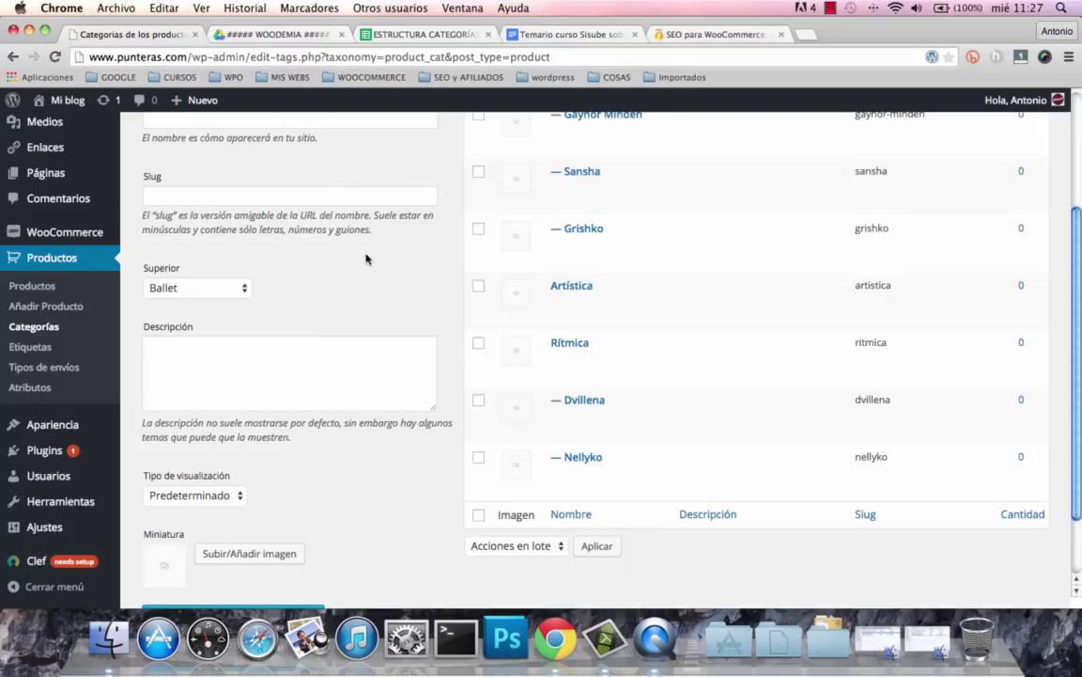